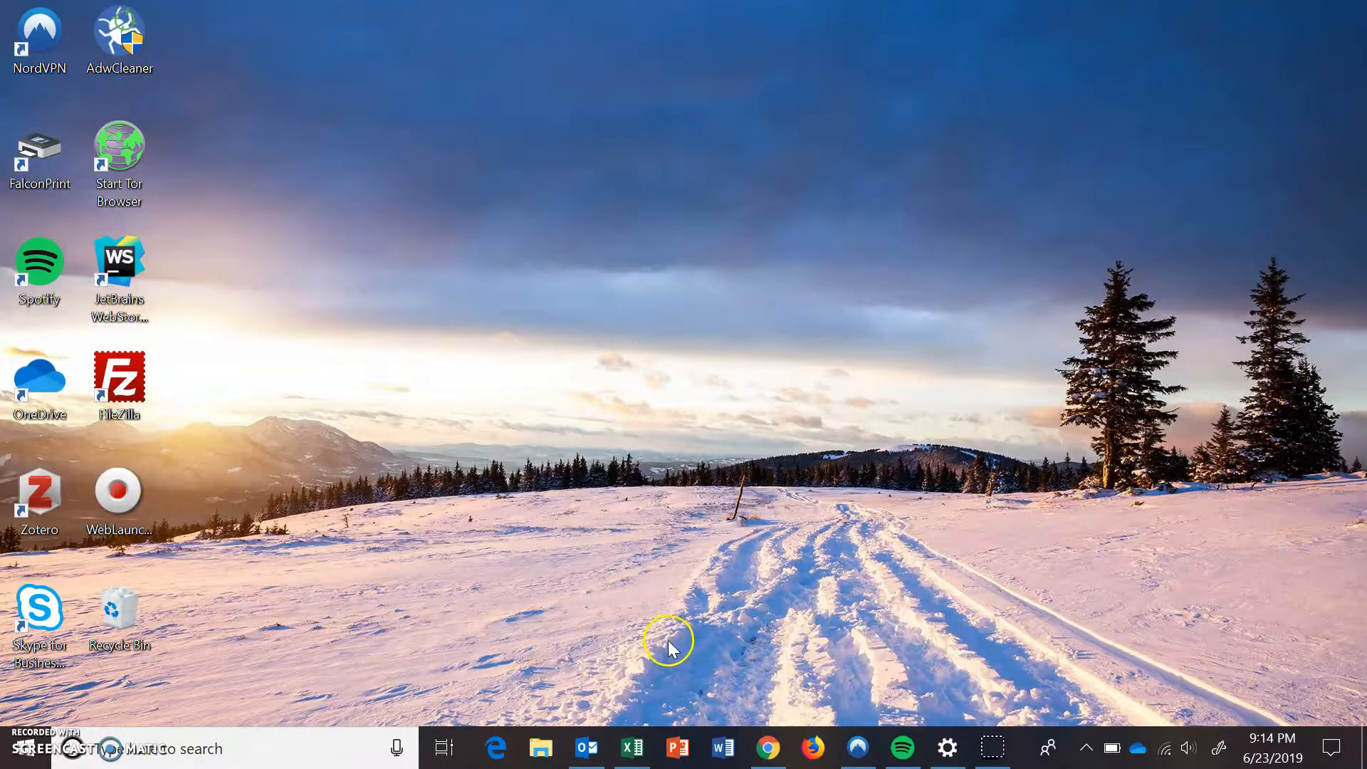
Step: Switch to the Excel workbook, enter =B2*C2 in cell D2 and fill the formula down to D11
{"action": "left_click", "coordinate": [634, 747]}
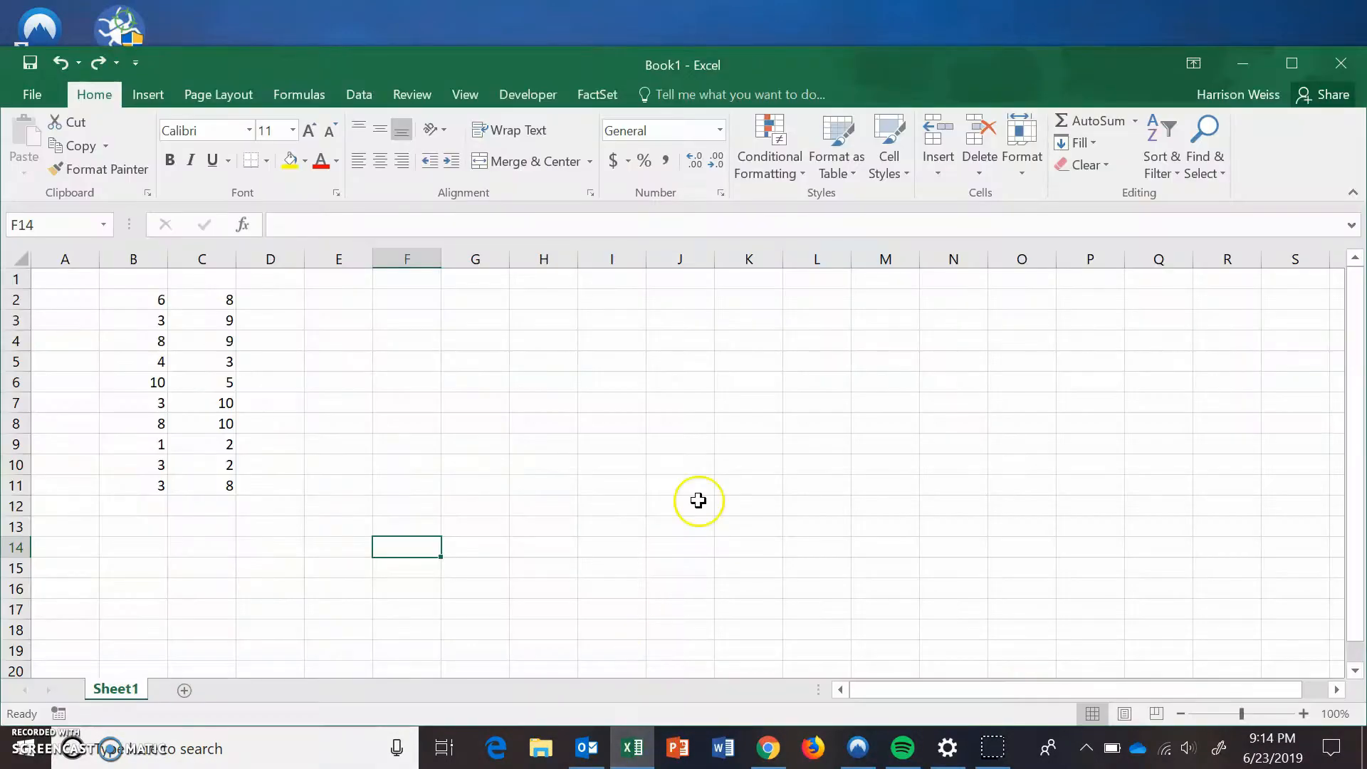
{"action": "left_click", "coordinate": [278, 295]}
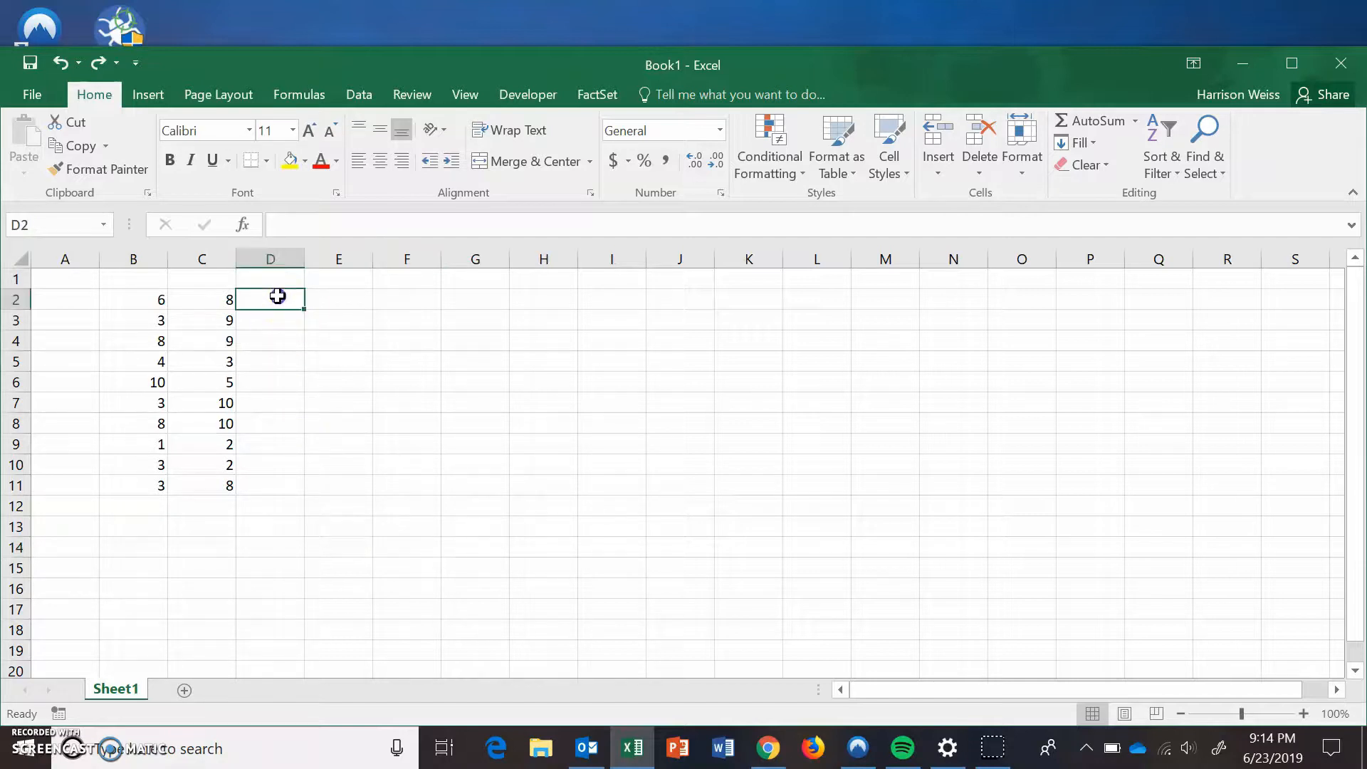
{"action": "type", "text": "="}
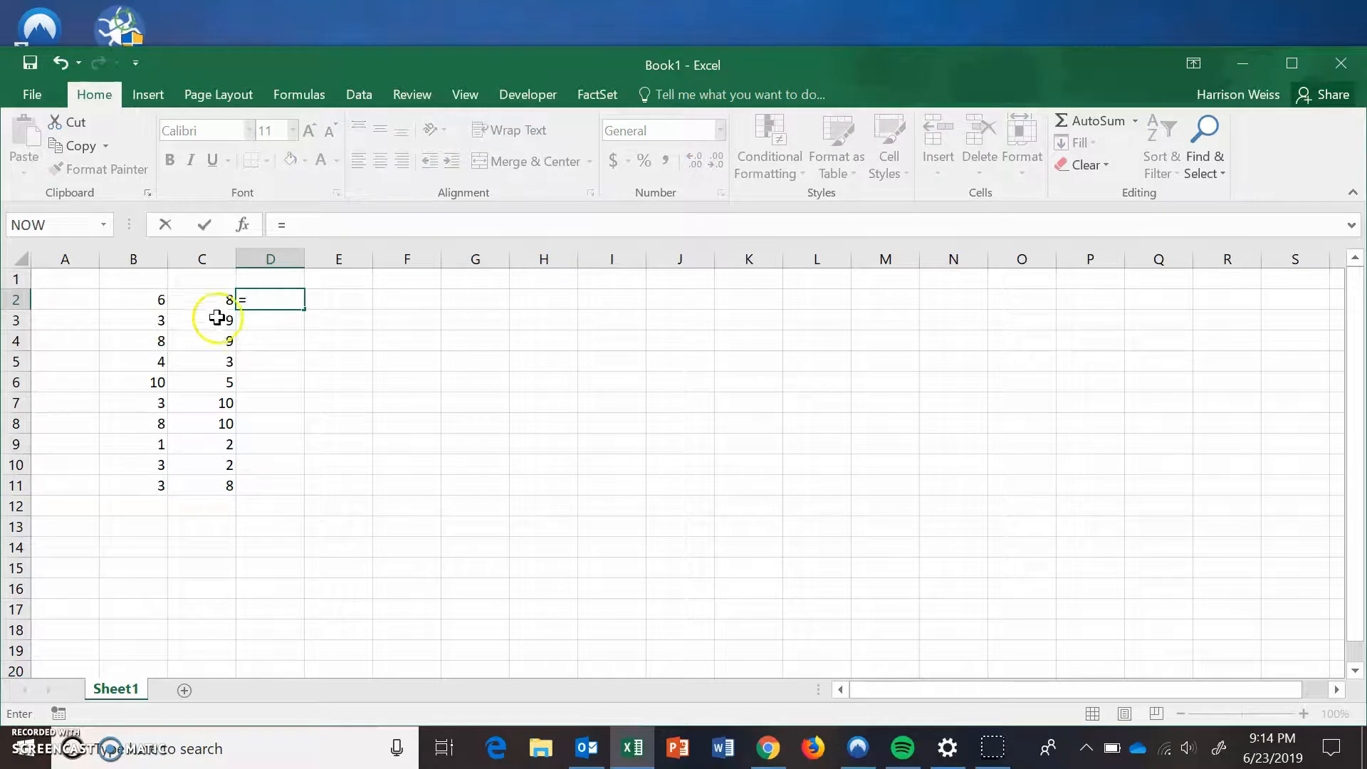
{"action": "left_click", "coordinate": [143, 300]}
{"action": "type", "text": "*"}
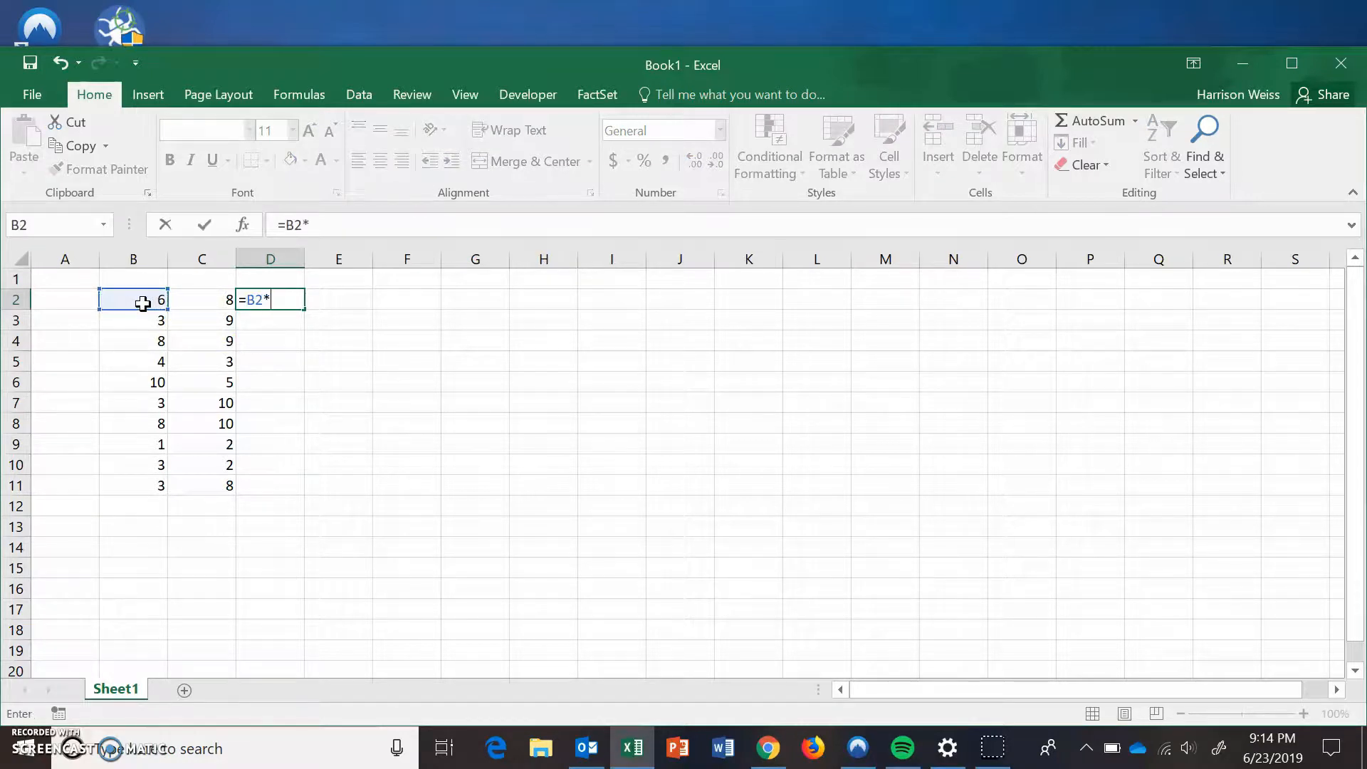
{"action": "left_click", "coordinate": [205, 301]}
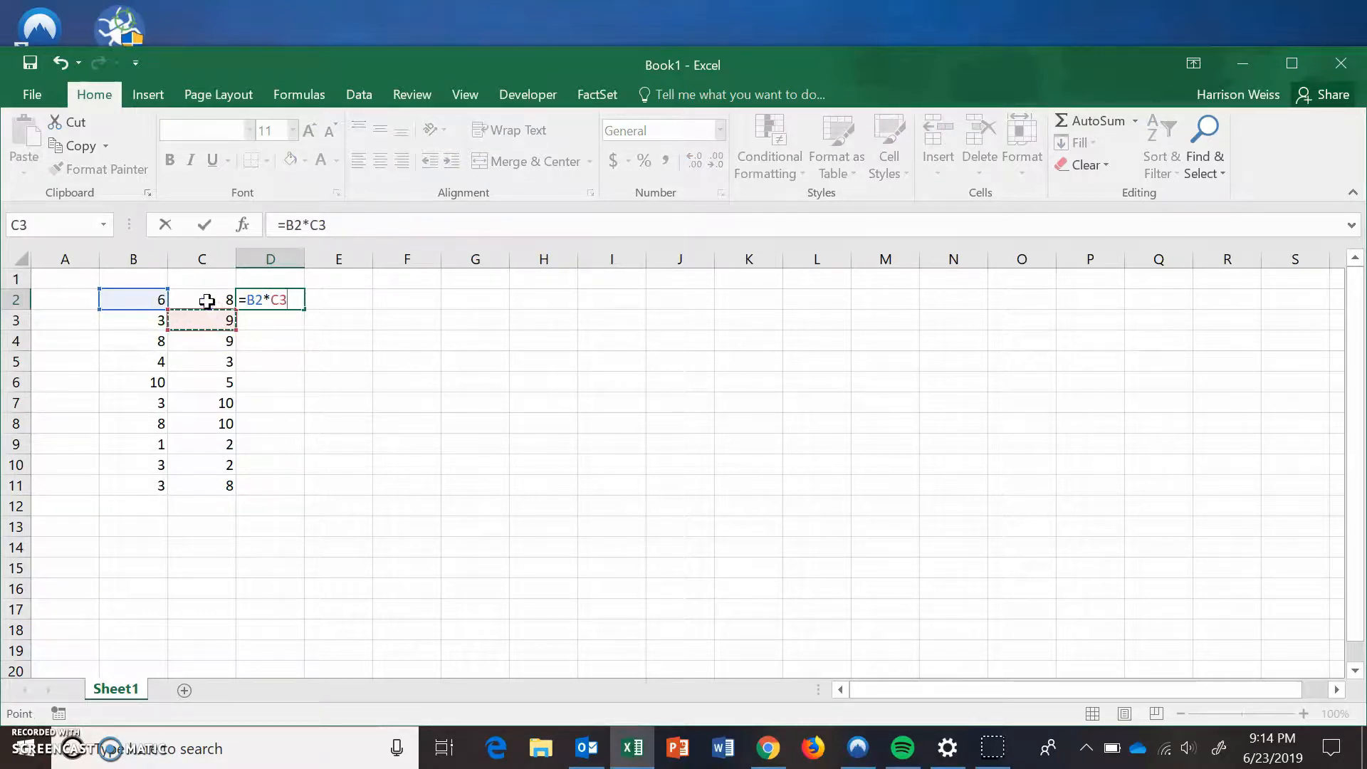
{"action": "key", "text": "Return"}
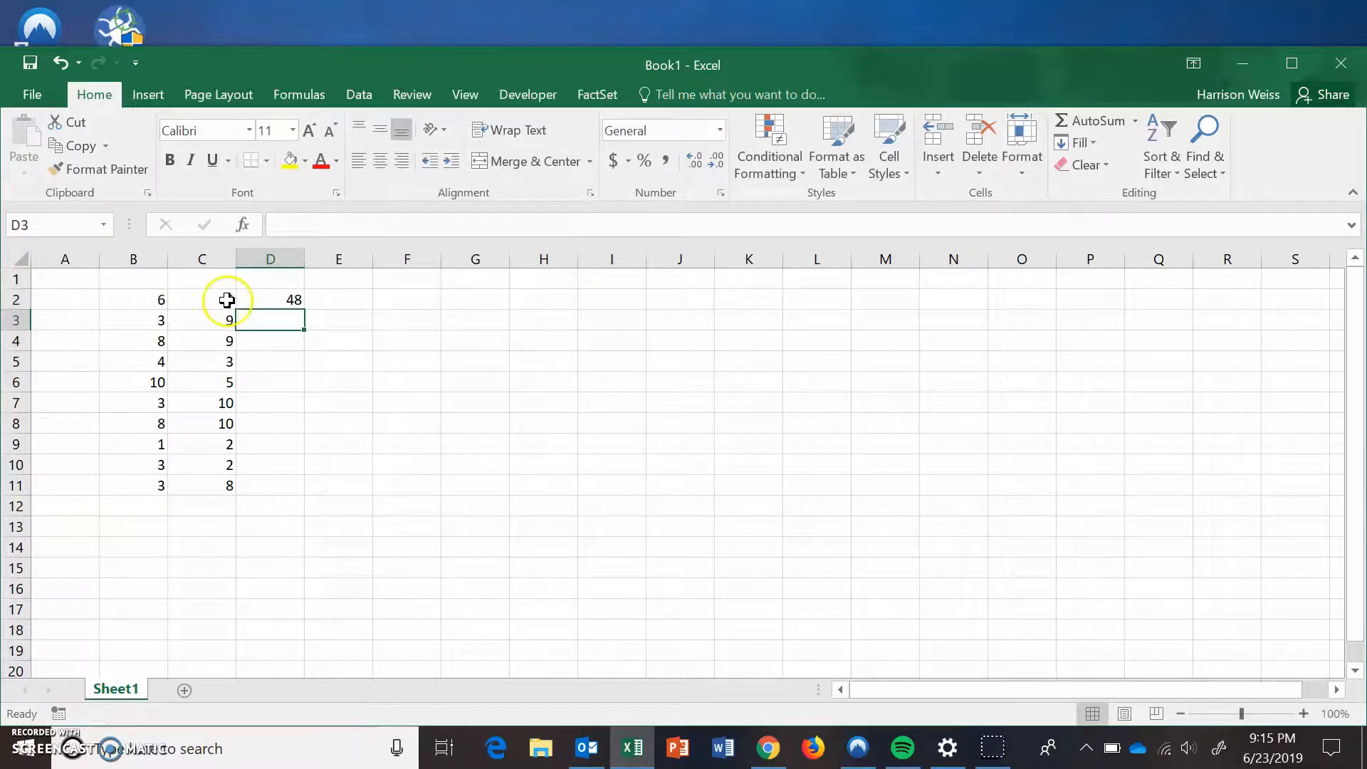
{"action": "left_click", "coordinate": [283, 300]}
{"action": "left_click_drag", "start_coordinate": [305, 309], "coordinate": [288, 487]}
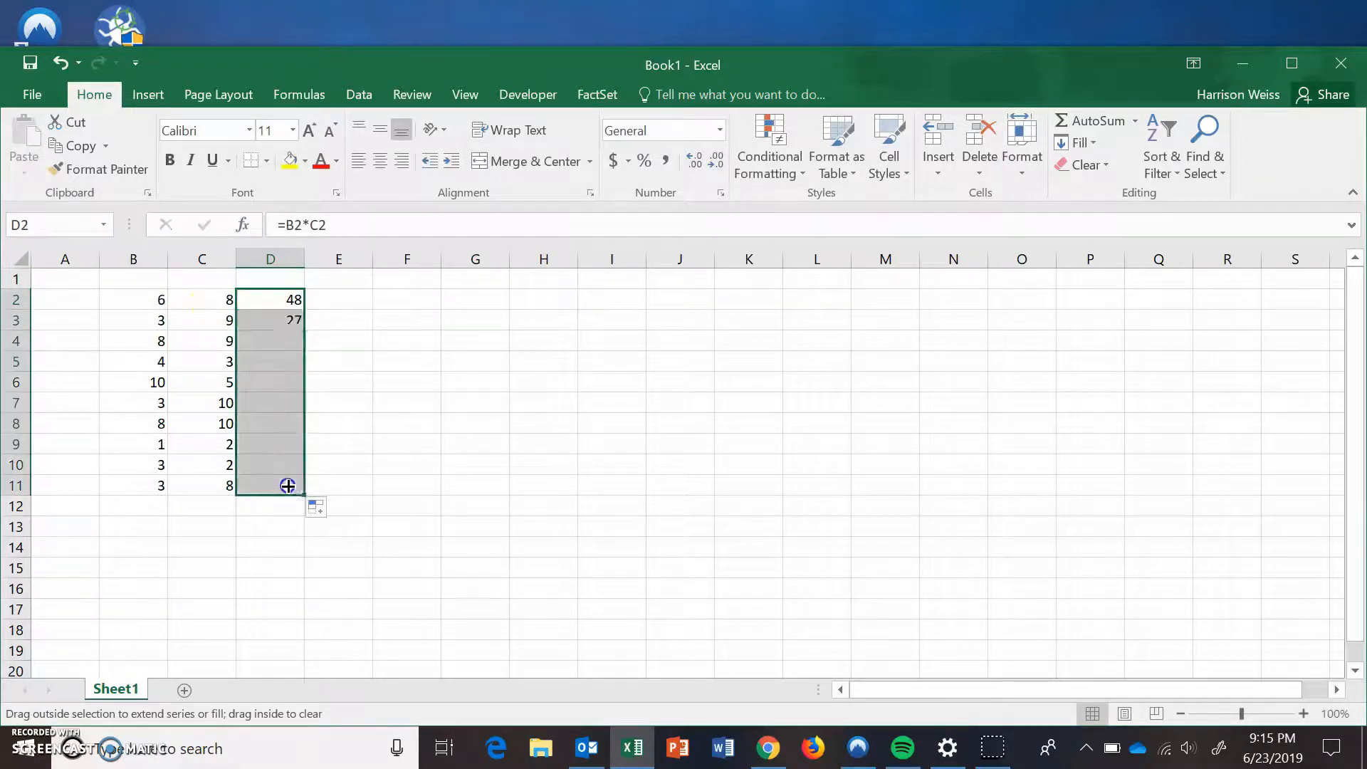
Step: Examine how the row references change in the copied formulas from D2 to D7
{"action": "left_click", "coordinate": [282, 296]}
{"action": "key", "text": "Down"}
{"action": "key", "text": "Down"}
{"action": "key", "text": "Down"}
{"action": "key", "text": "Down"}
{"action": "key", "text": "Down"}
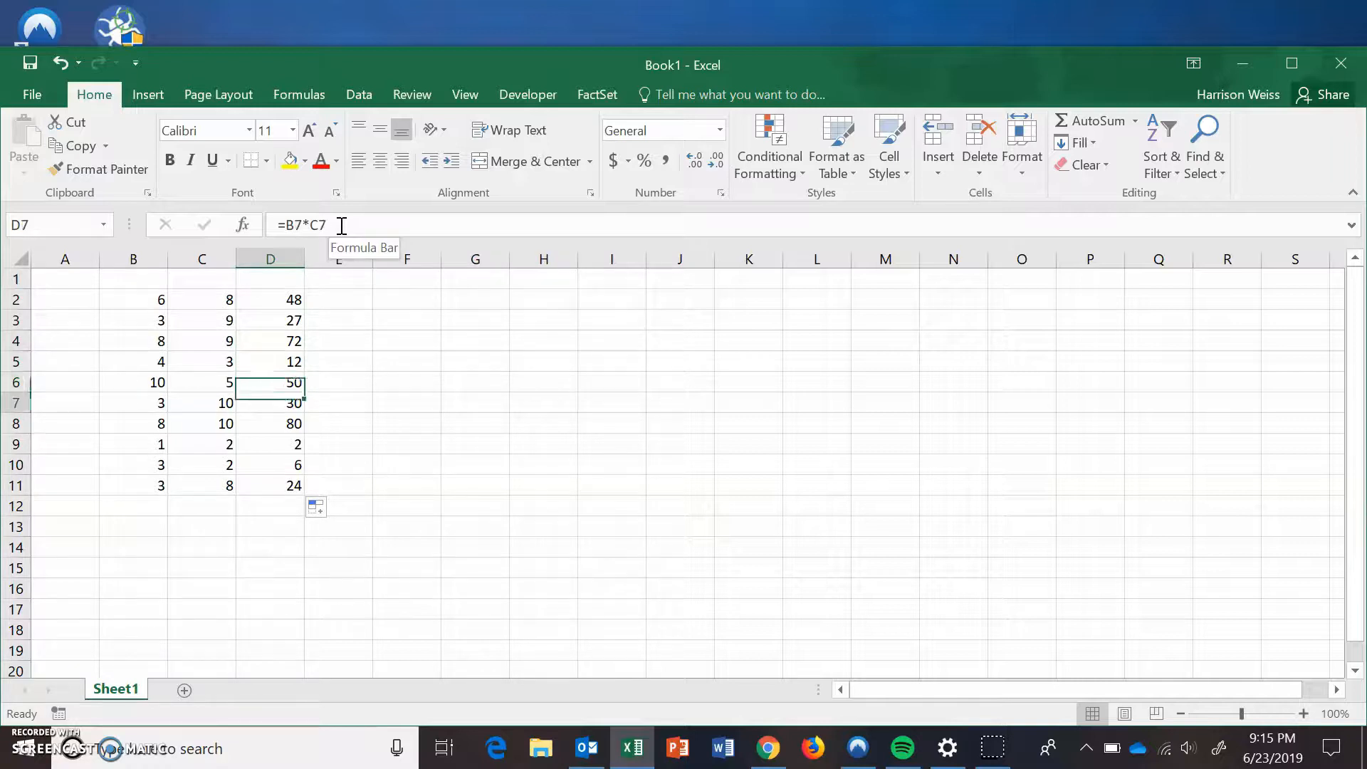
{"action": "left_click", "coordinate": [286, 301]}
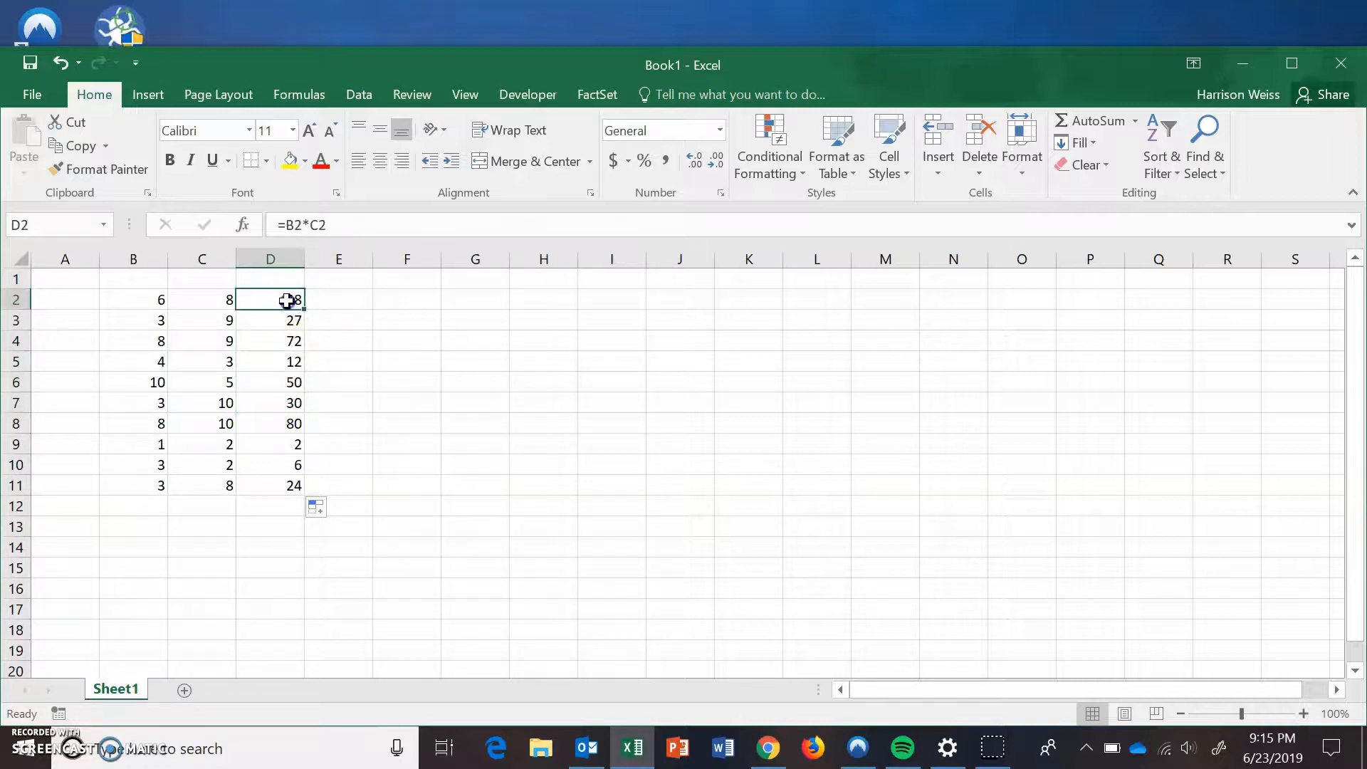
Step: Clear the multiplication formulas from D2:D11
{"action": "left_click", "coordinate": [280, 295]}
{"action": "key", "text": "shift+Down"}
{"action": "key", "text": "shift+Down"}
{"action": "key", "text": "shift+Down"}
{"action": "key", "text": "shift+Down"}
{"action": "key", "text": "shift+Down"}
{"action": "key", "text": "shift+Down"}
{"action": "key", "text": "shift+Down"}
{"action": "key", "text": "shift+Down"}
{"action": "key", "text": "shift+Down"}
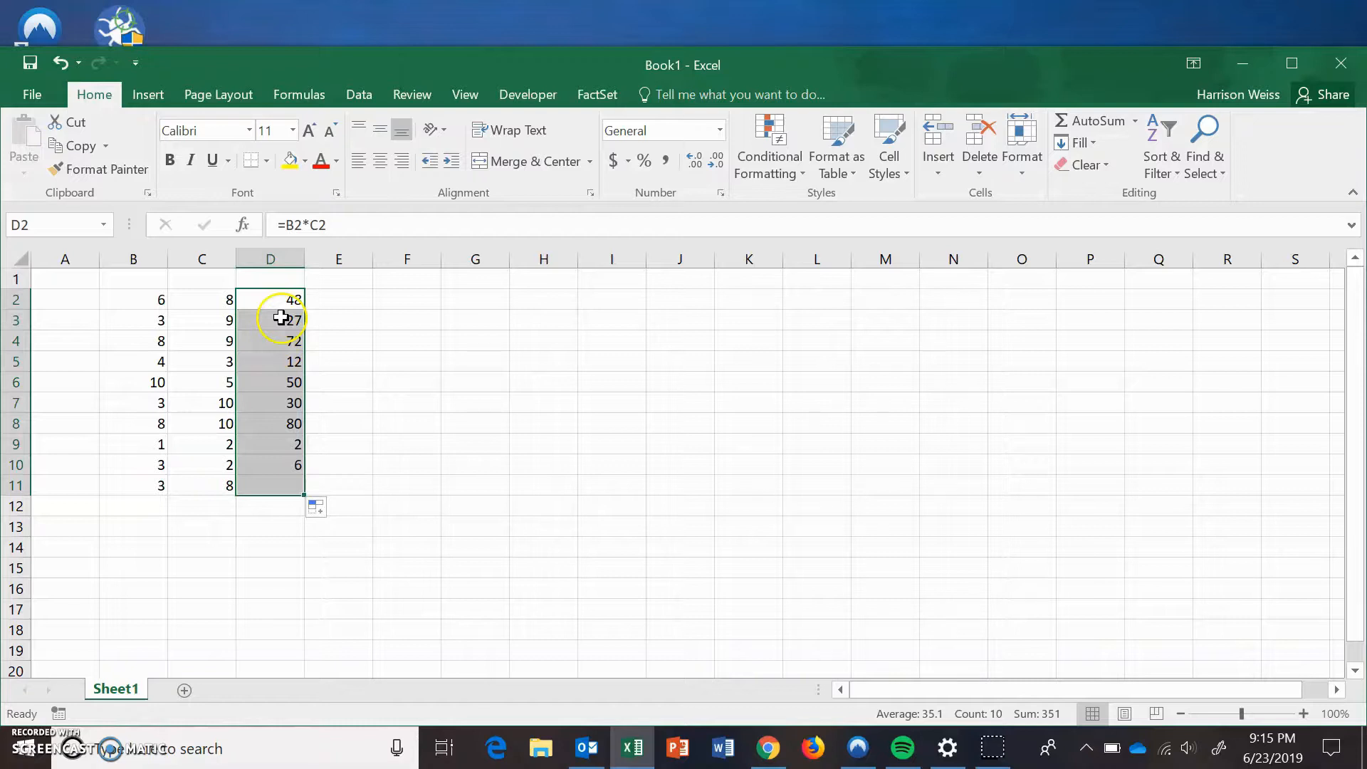
{"action": "key", "text": "Delete"}
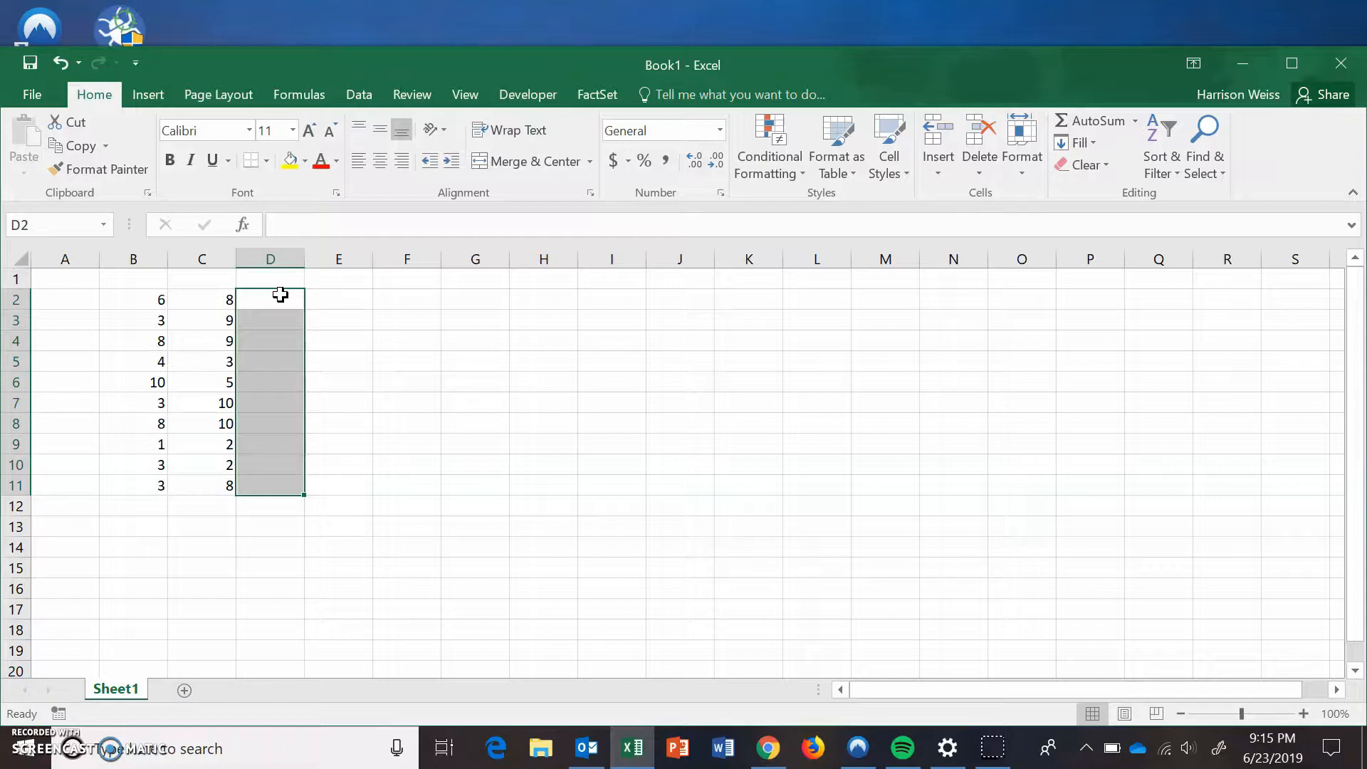
Step: Enter 5 in cell A2 and the formula =A2*C2 in cell D2
{"action": "left_click", "coordinate": [85, 301]}
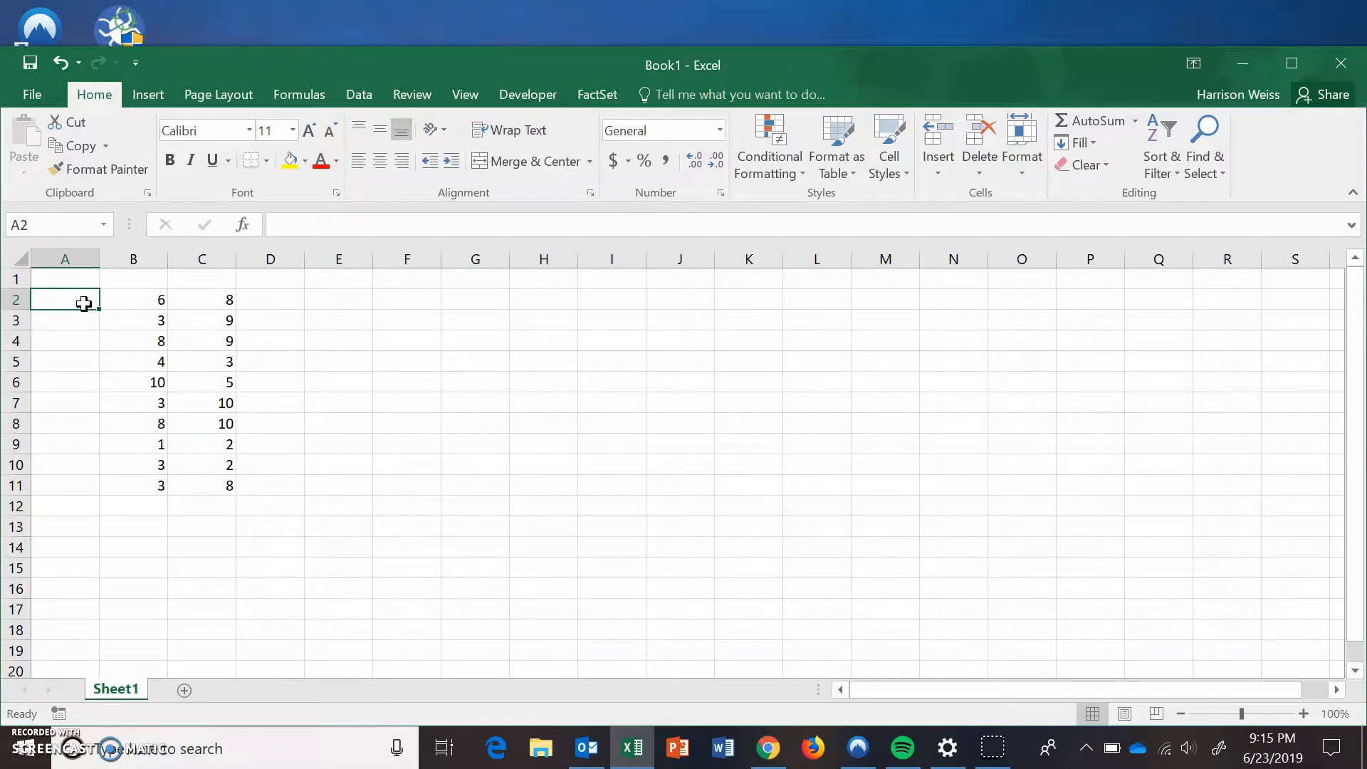
{"action": "type", "text": "5"}
{"action": "left_click", "coordinate": [246, 300]}
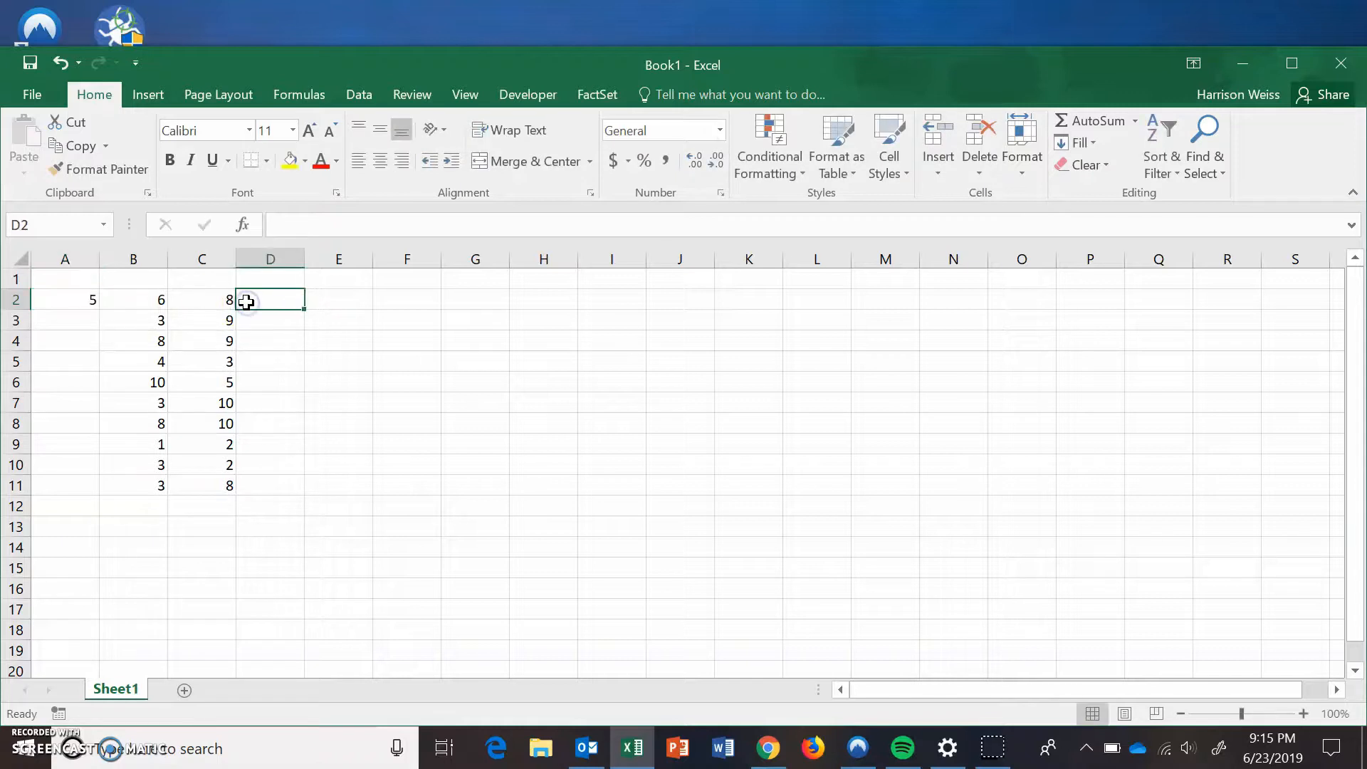
{"action": "type", "text": "="}
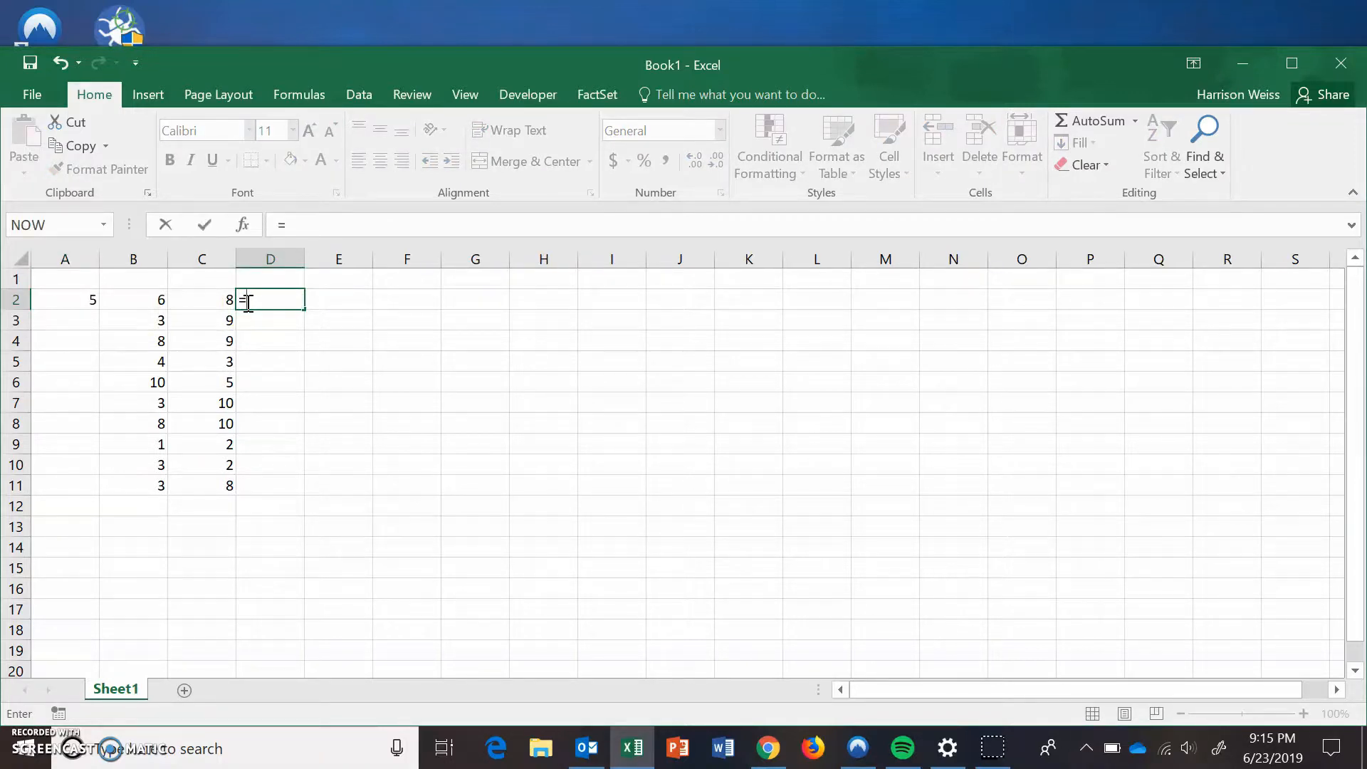
{"action": "type", "text": "a2*c2"}
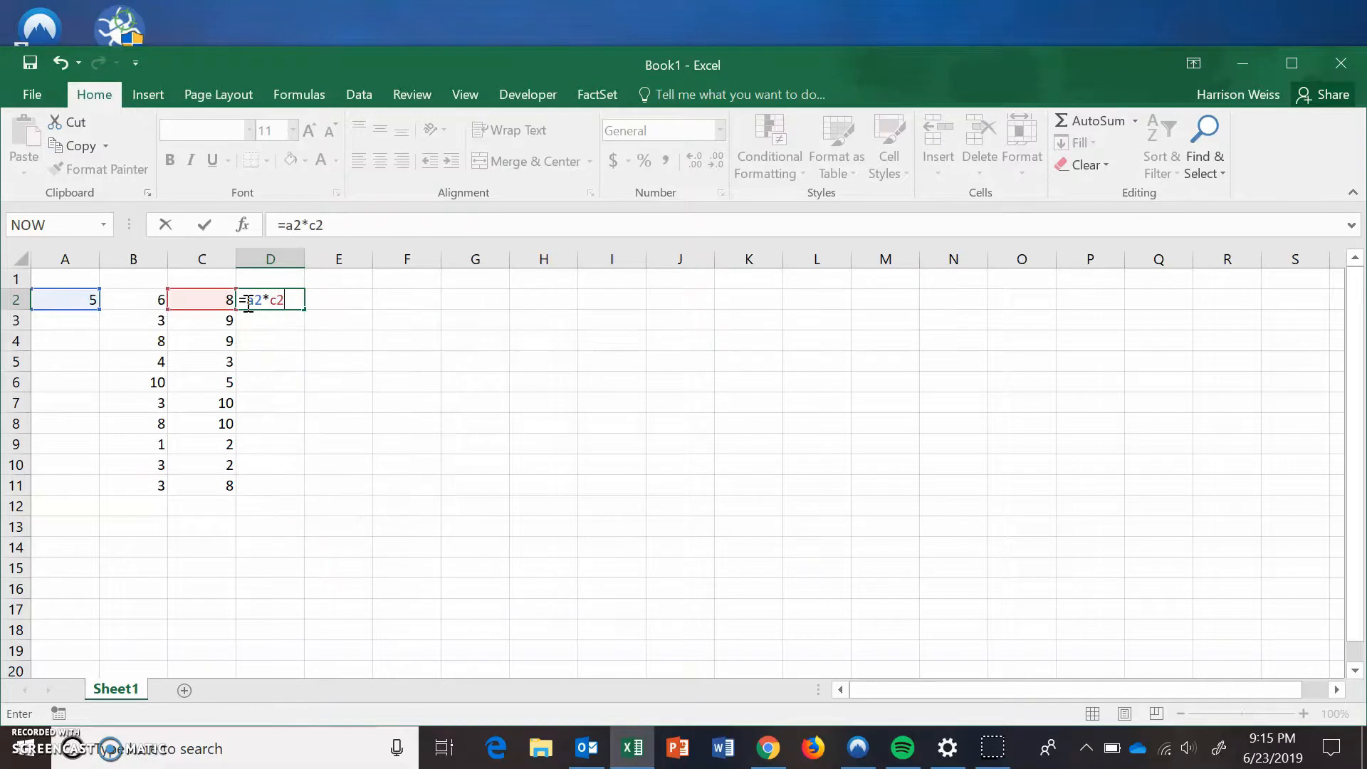
{"action": "key", "text": "Return"}
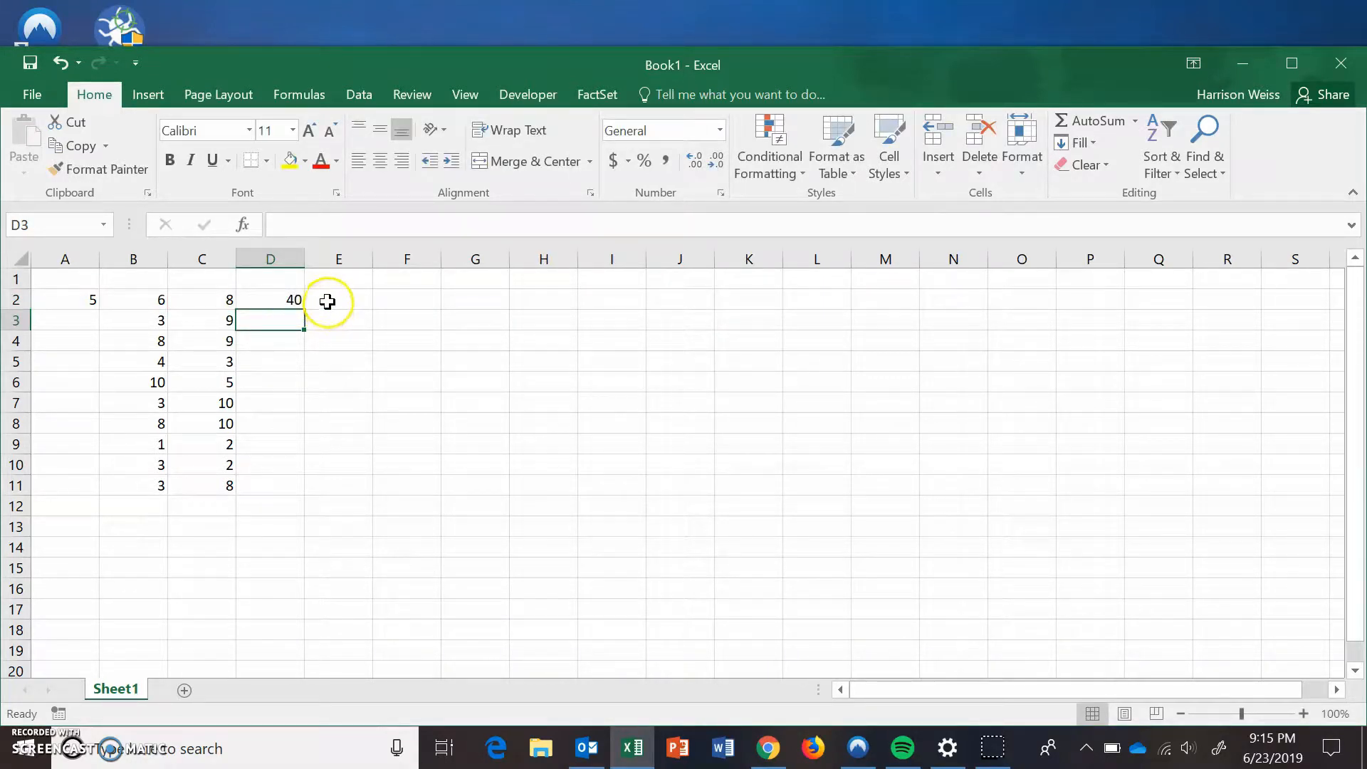
Step: Fill the D2 formula down to D11 and check the references in the copied formulas through D6
{"action": "left_click", "coordinate": [300, 301]}
{"action": "left_click_drag", "start_coordinate": [303, 307], "coordinate": [285, 485]}
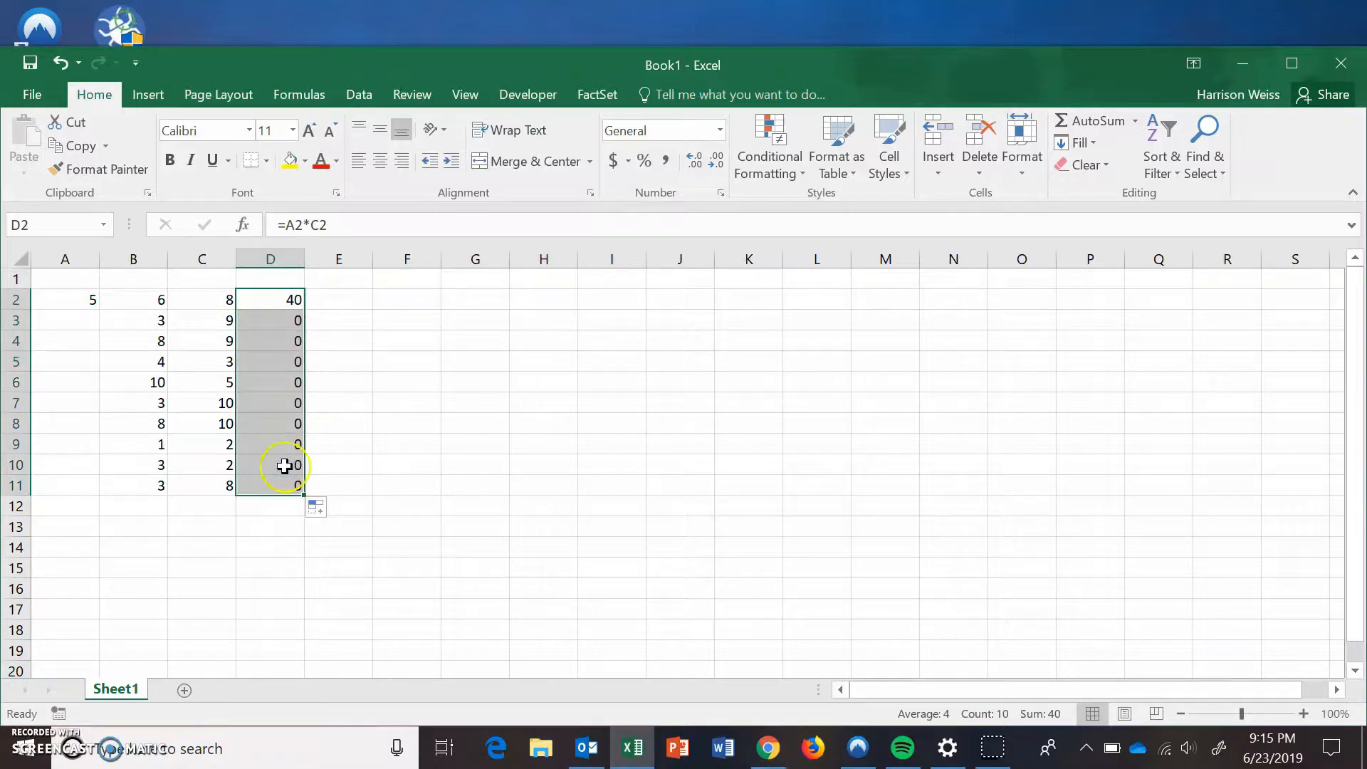
{"action": "left_click", "coordinate": [269, 299]}
{"action": "key", "text": "Down"}
{"action": "key", "text": "Down"}
{"action": "key", "text": "Down"}
{"action": "key", "text": "Down"}
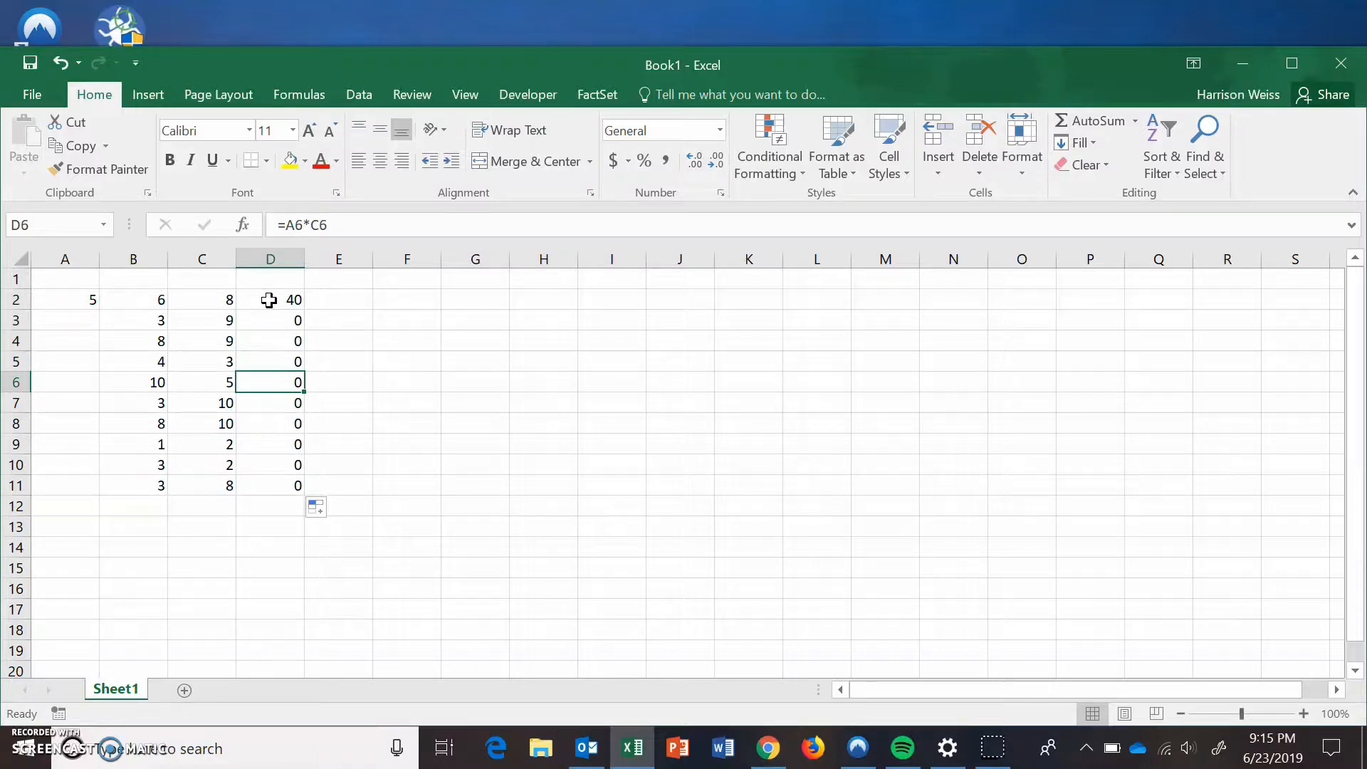
Step: Clear D3:D11 and make the A2 reference in D2 absolute so that the formula reads =$A$2*C2
{"action": "left_click_drag", "start_coordinate": [270, 317], "coordinate": [268, 488]}
{"action": "key", "text": "Delete"}
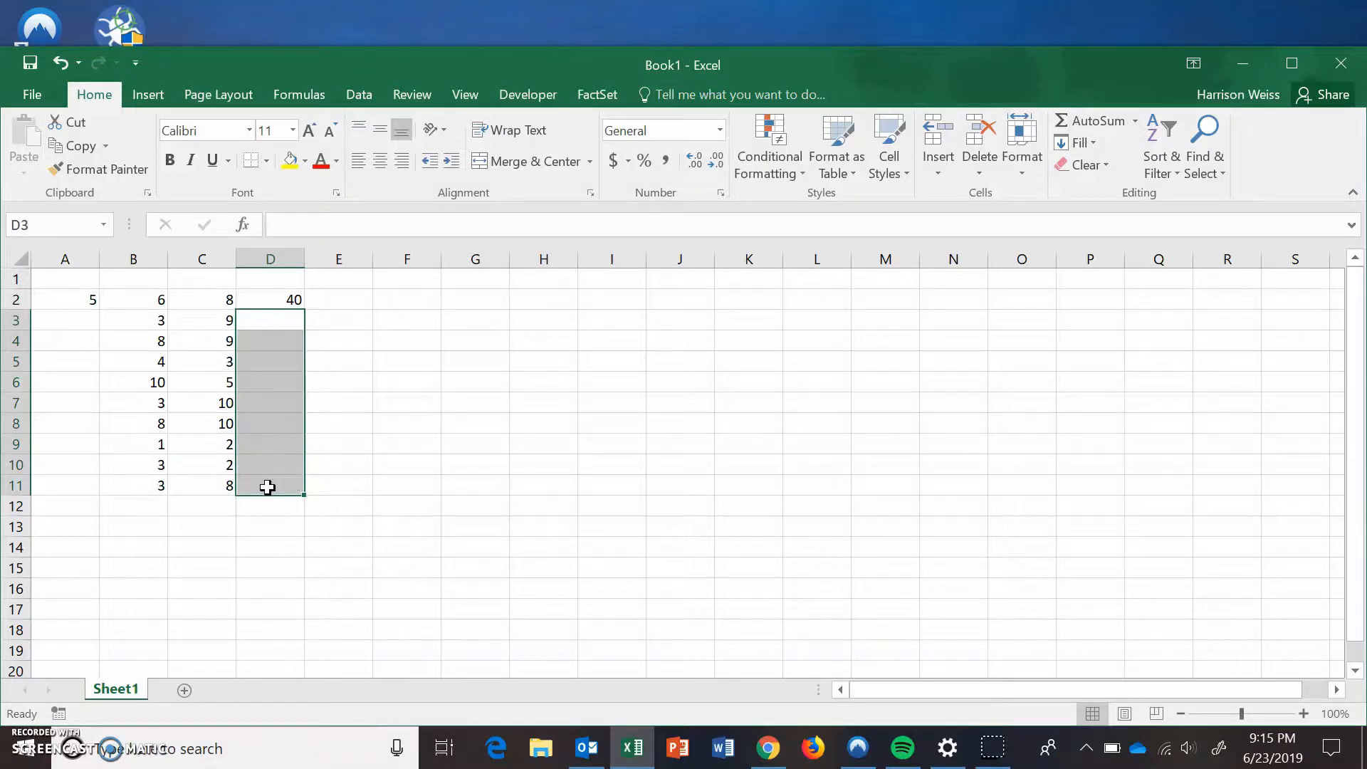
{"action": "left_click", "coordinate": [263, 303]}
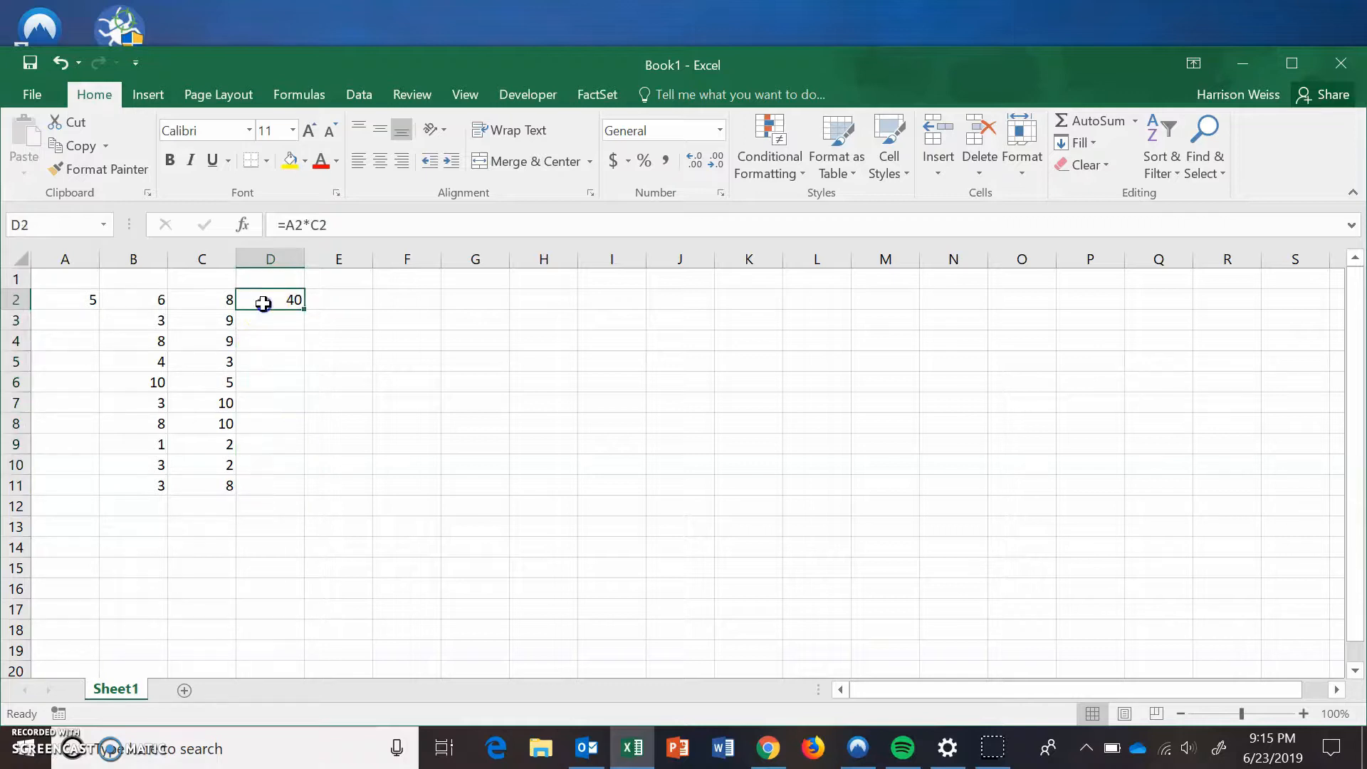
{"action": "left_click", "coordinate": [290, 224]}
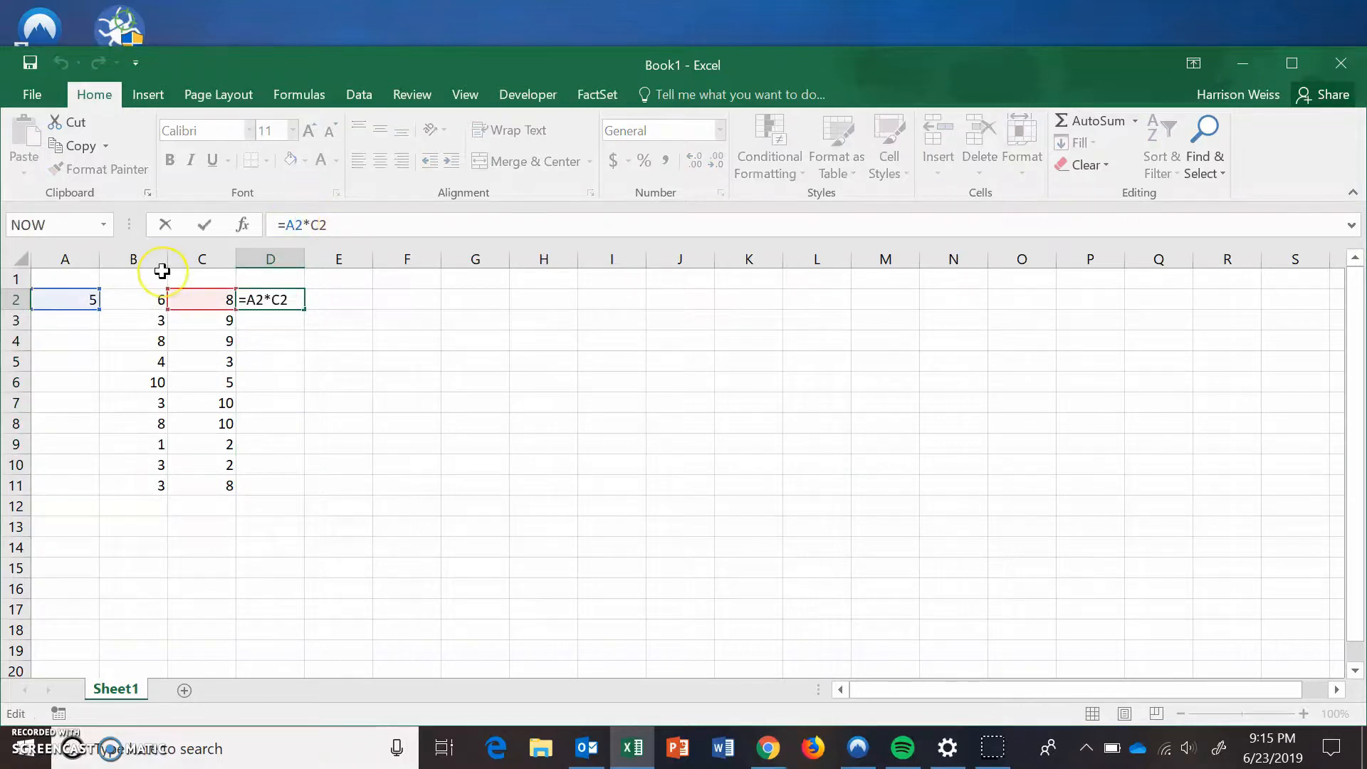
{"action": "key", "text": "F4"}
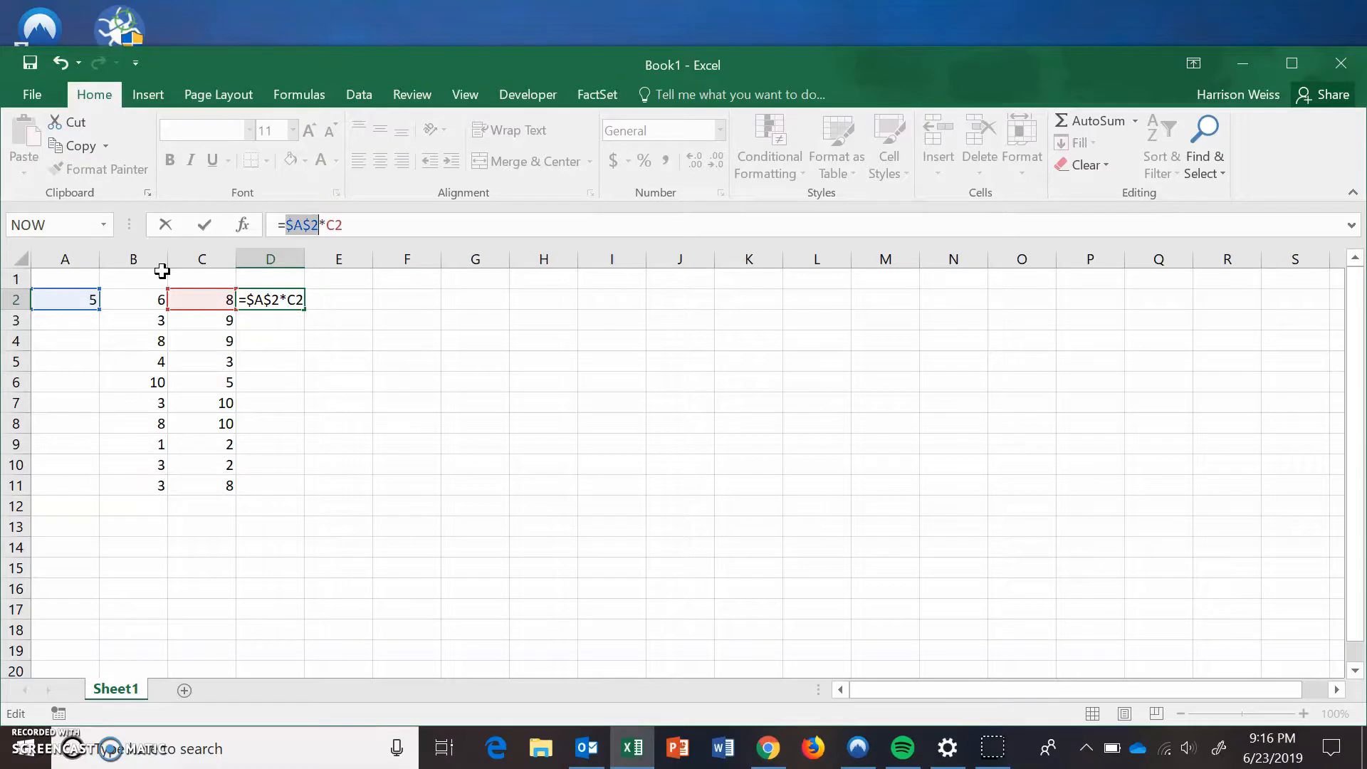
{"action": "key", "text": "Return"}
Step: Fill the absolute-reference formula from D2 down to D11 and select D2 to review it
{"action": "left_click", "coordinate": [285, 297]}
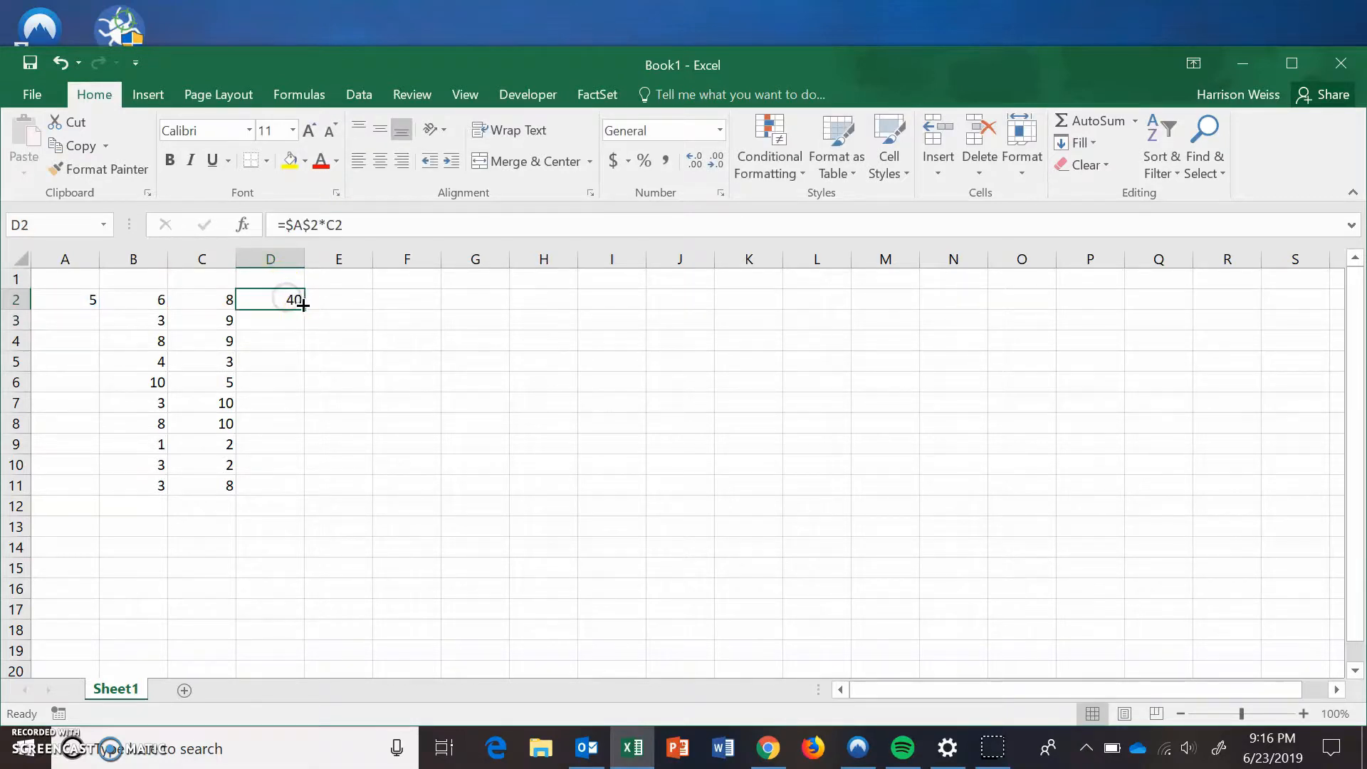
{"action": "left_click_drag", "start_coordinate": [305, 310], "coordinate": [292, 496]}
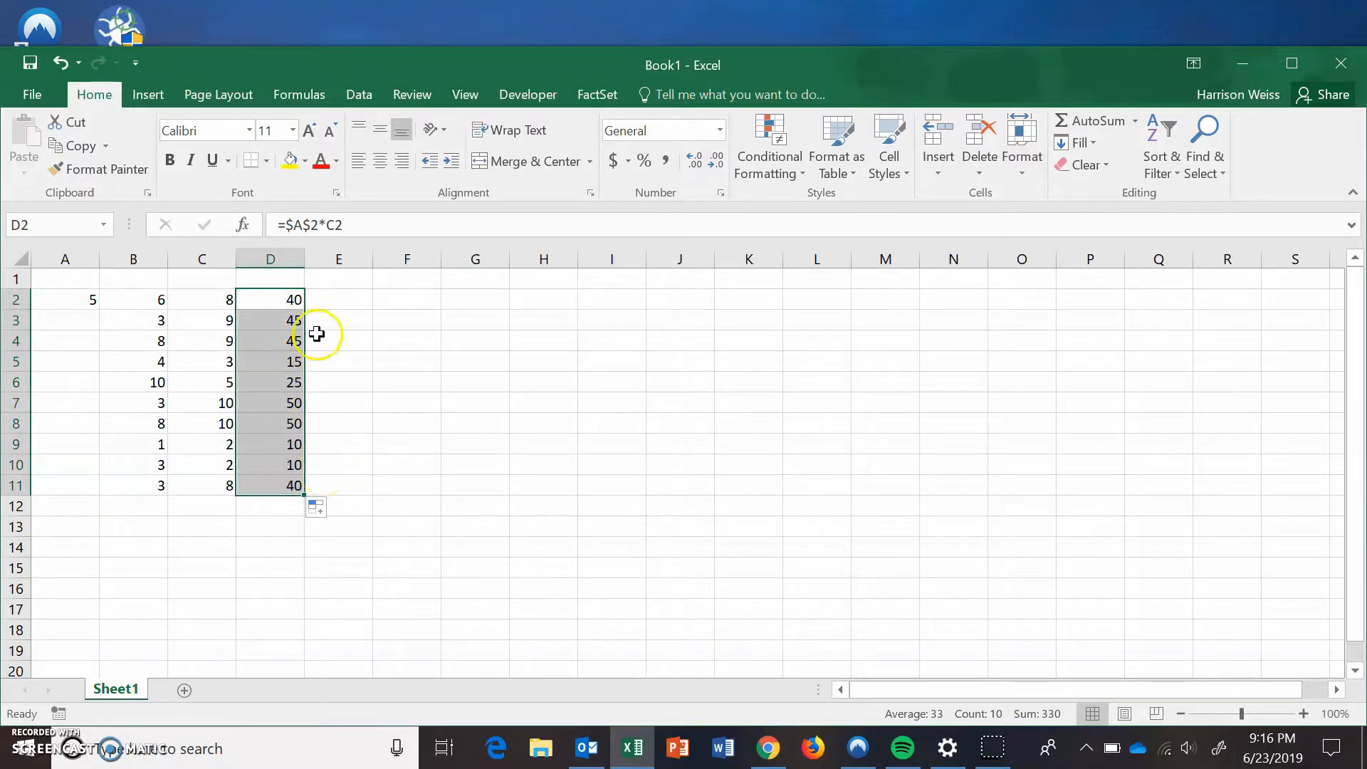
{"action": "left_click", "coordinate": [270, 304]}
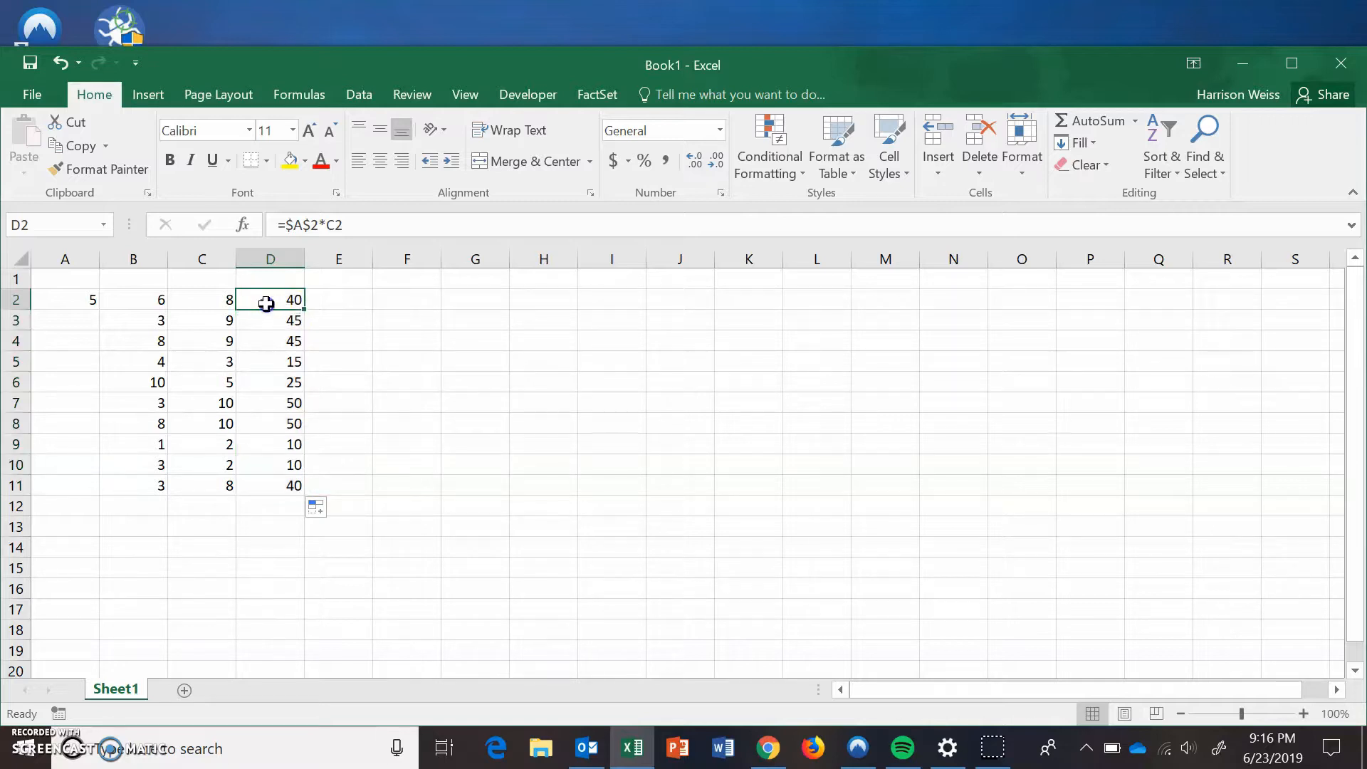
Step: Delete the value in cell A2 and clear the formulas in D2:D11
{"action": "left_click", "coordinate": [91, 308]}
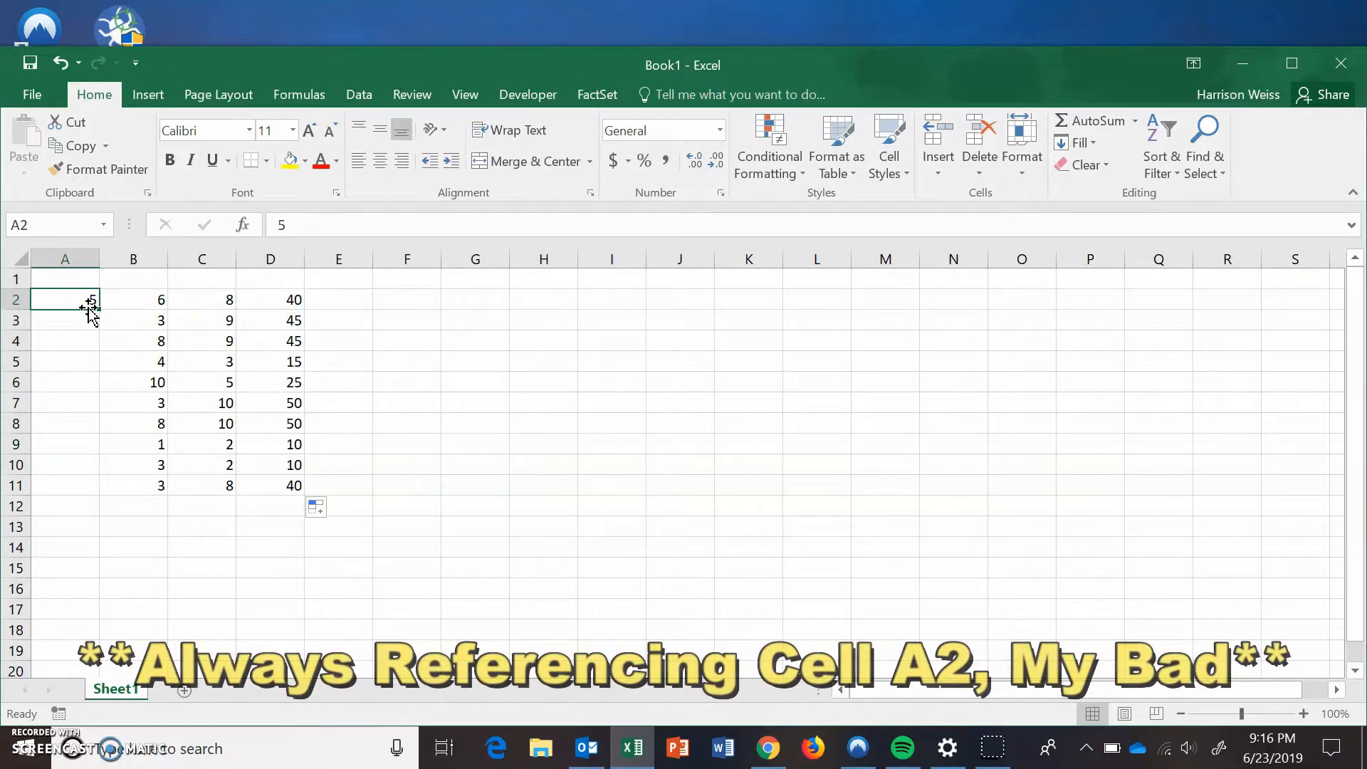
{"action": "key", "text": "Delete"}
{"action": "left_click_drag", "start_coordinate": [284, 299], "coordinate": [237, 484]}
{"action": "key", "text": "Delete"}
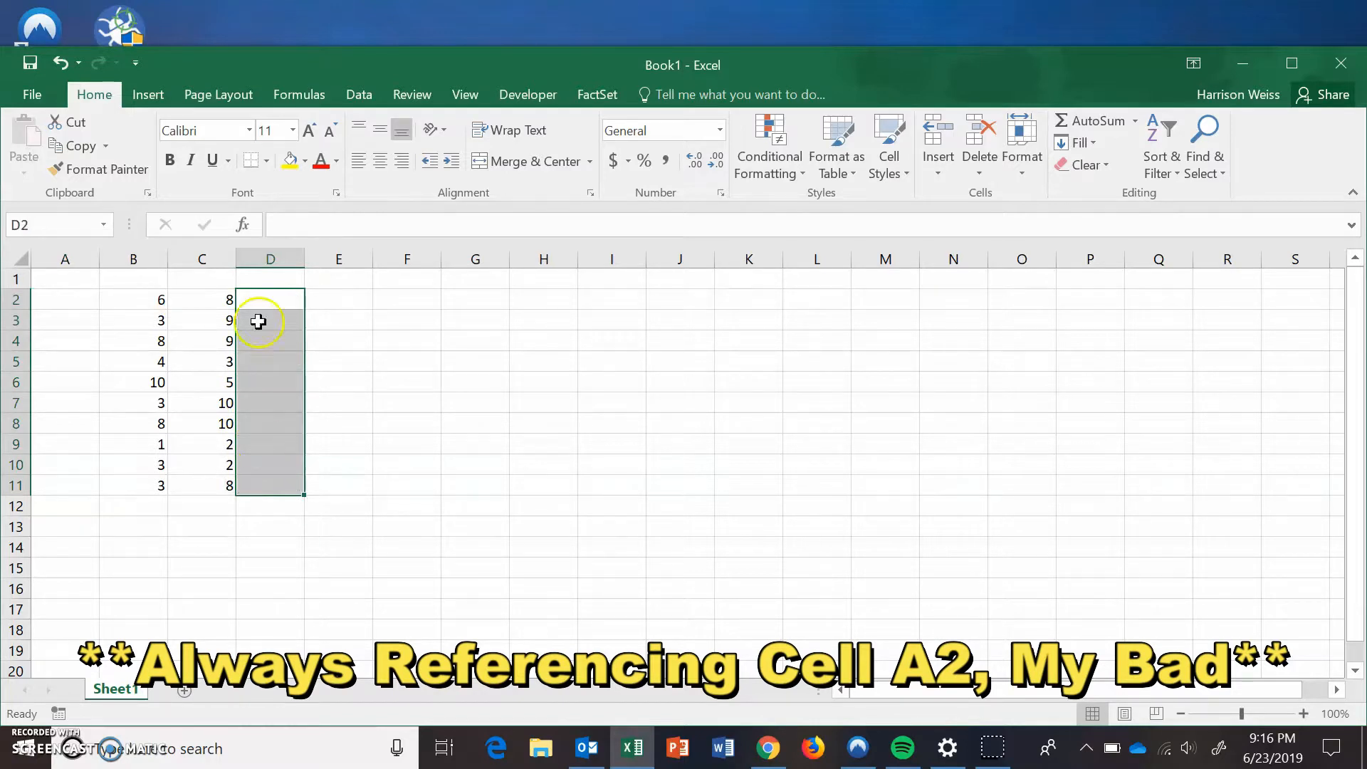
Step: Convert the range B2:D11 into a table without using its first row as headers
{"action": "left_click_drag", "start_coordinate": [156, 302], "coordinate": [228, 485]}
{"action": "left_click", "coordinate": [147, 95]}
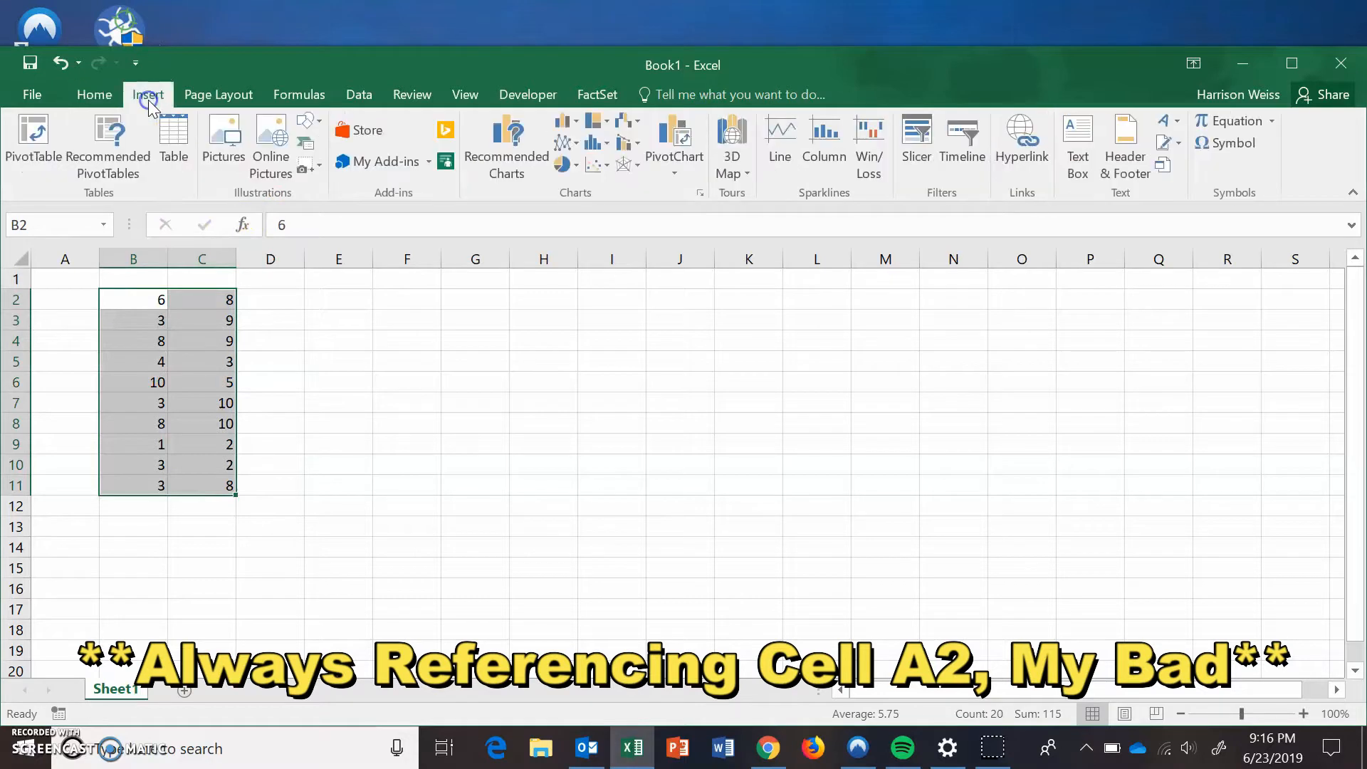
{"action": "left_click_drag", "start_coordinate": [267, 302], "coordinate": [126, 486]}
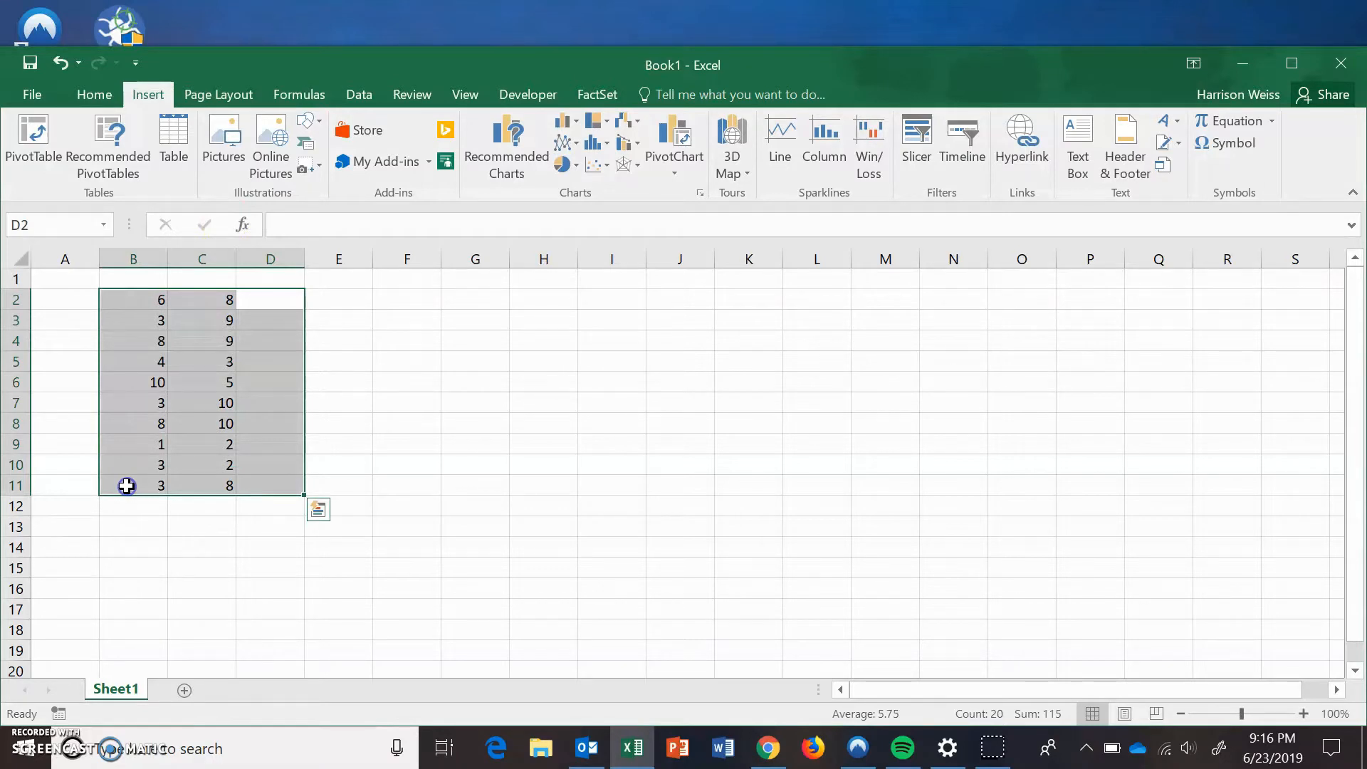
{"action": "left_click", "coordinate": [178, 170]}
{"action": "left_click", "coordinate": [880, 422]}
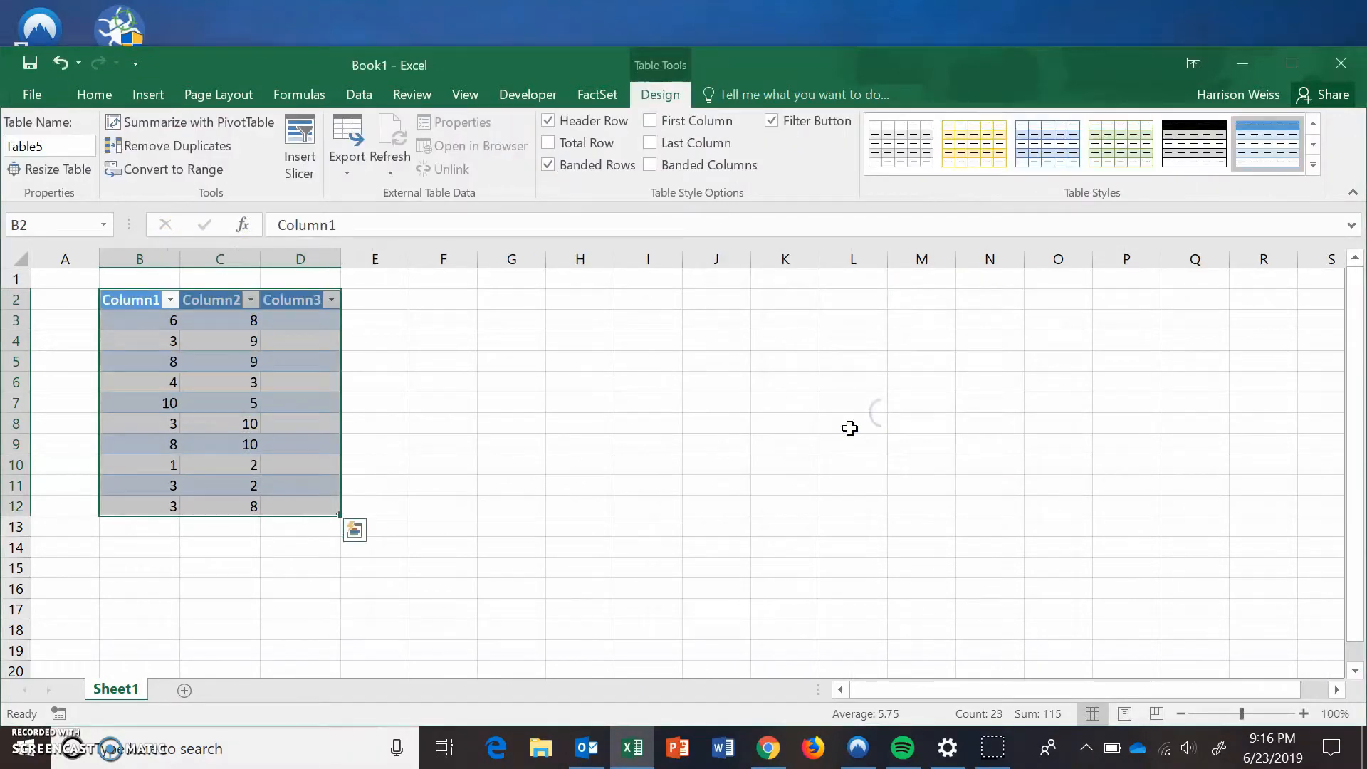
Step: Enter the structured-reference formula =[Column1]*[Column2] in D3 to fill the table's Column3
{"action": "left_click", "coordinate": [306, 319]}
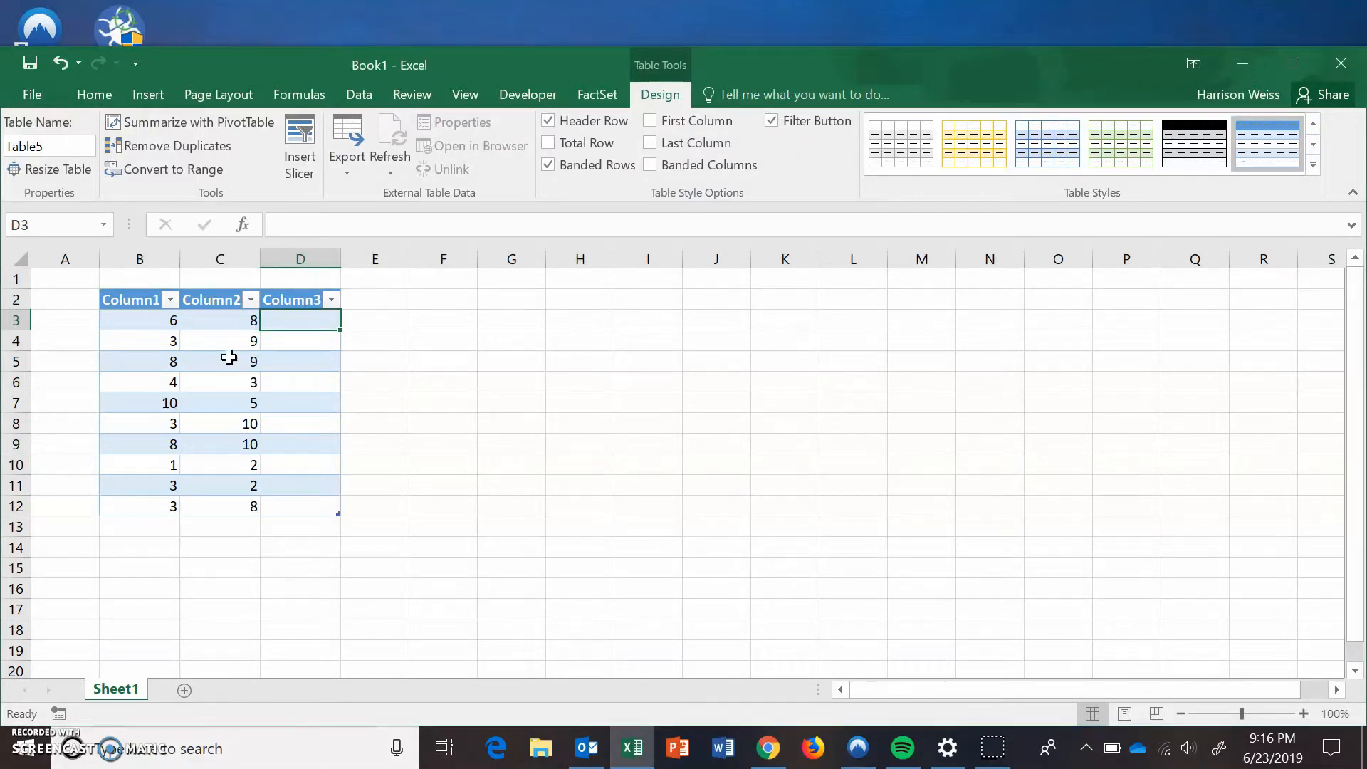
{"action": "type", "text": "="}
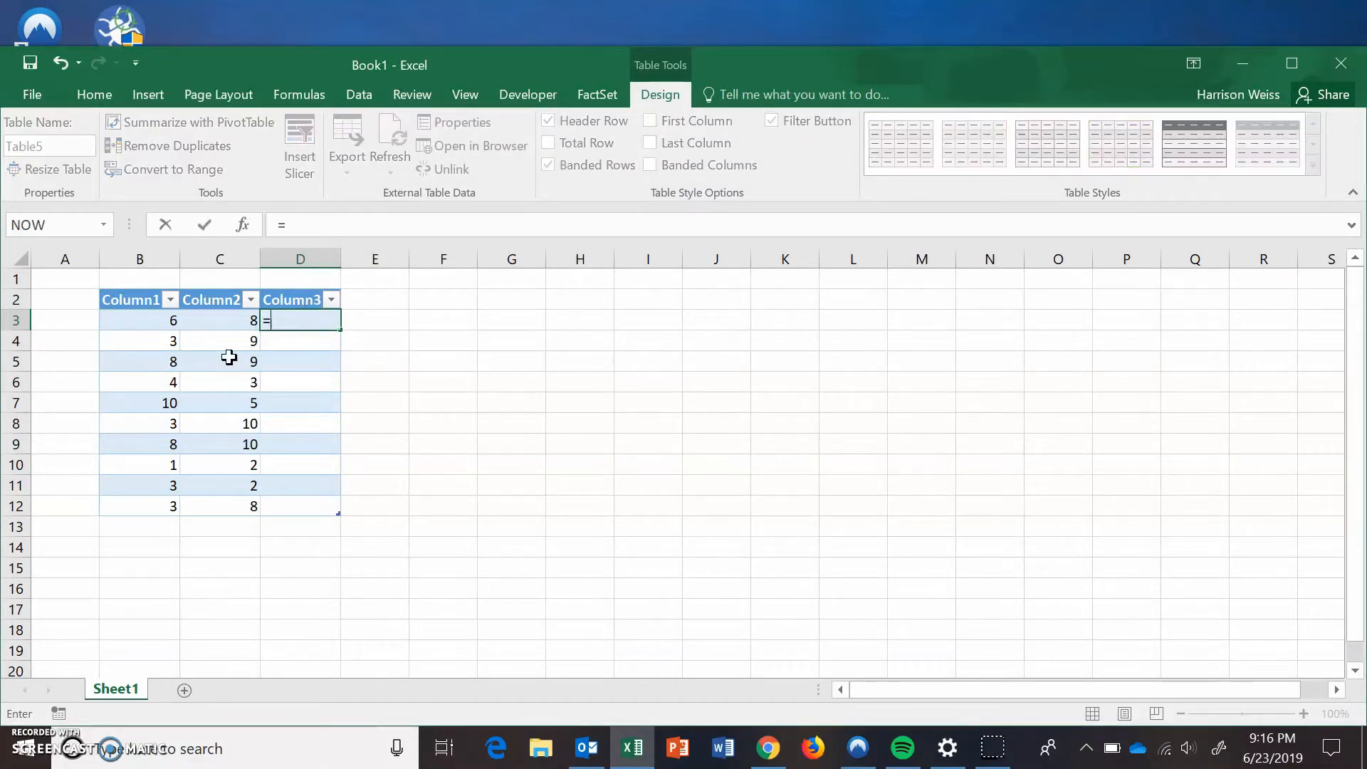
{"action": "type", "text": "[co"}
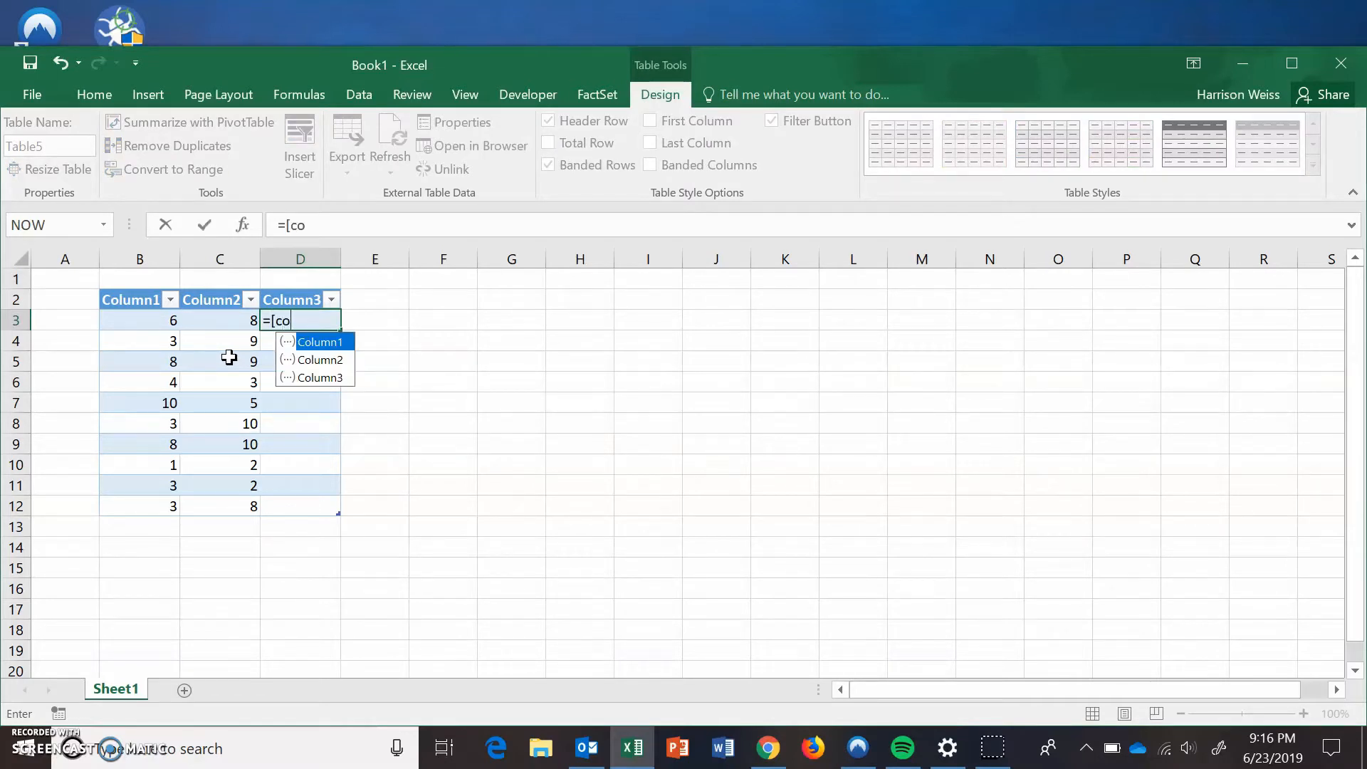
{"action": "type", "text": "lumn1"}
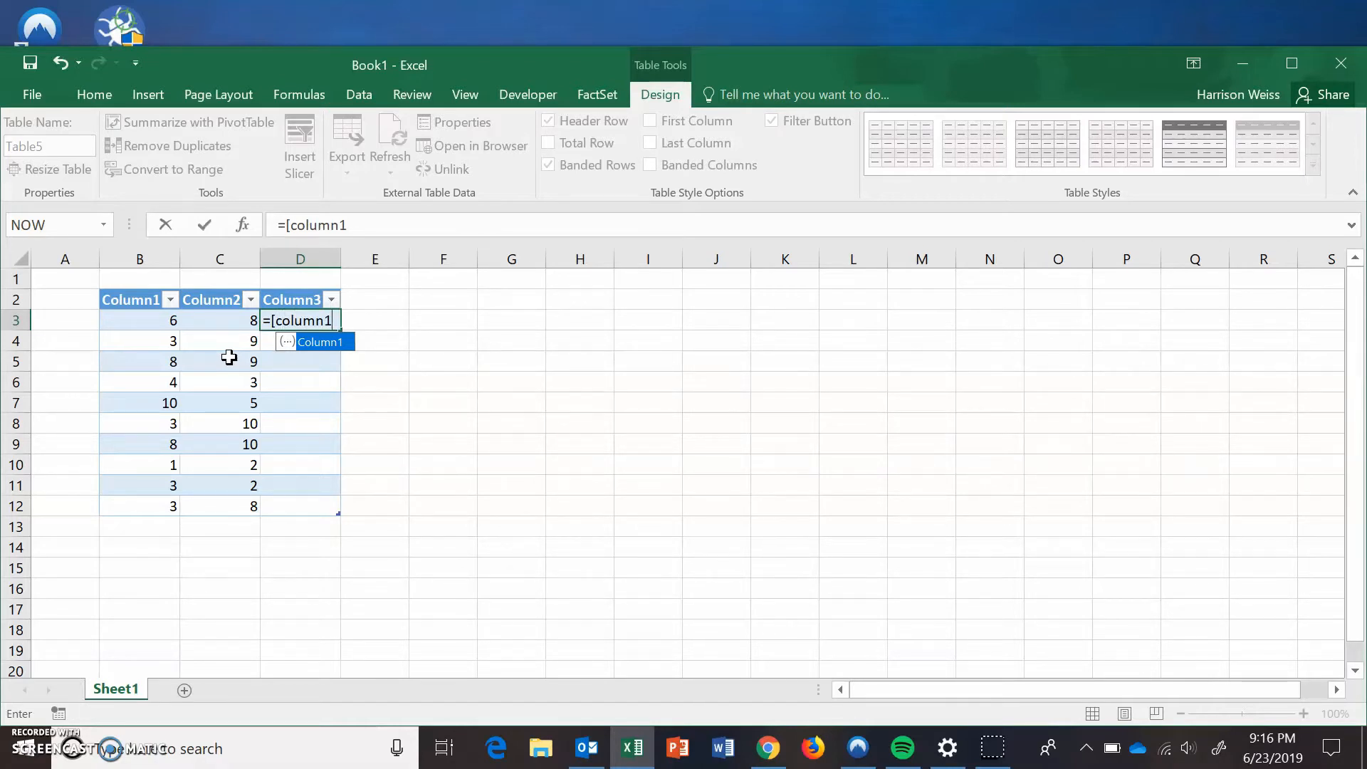
{"action": "type", "text": "]*"}
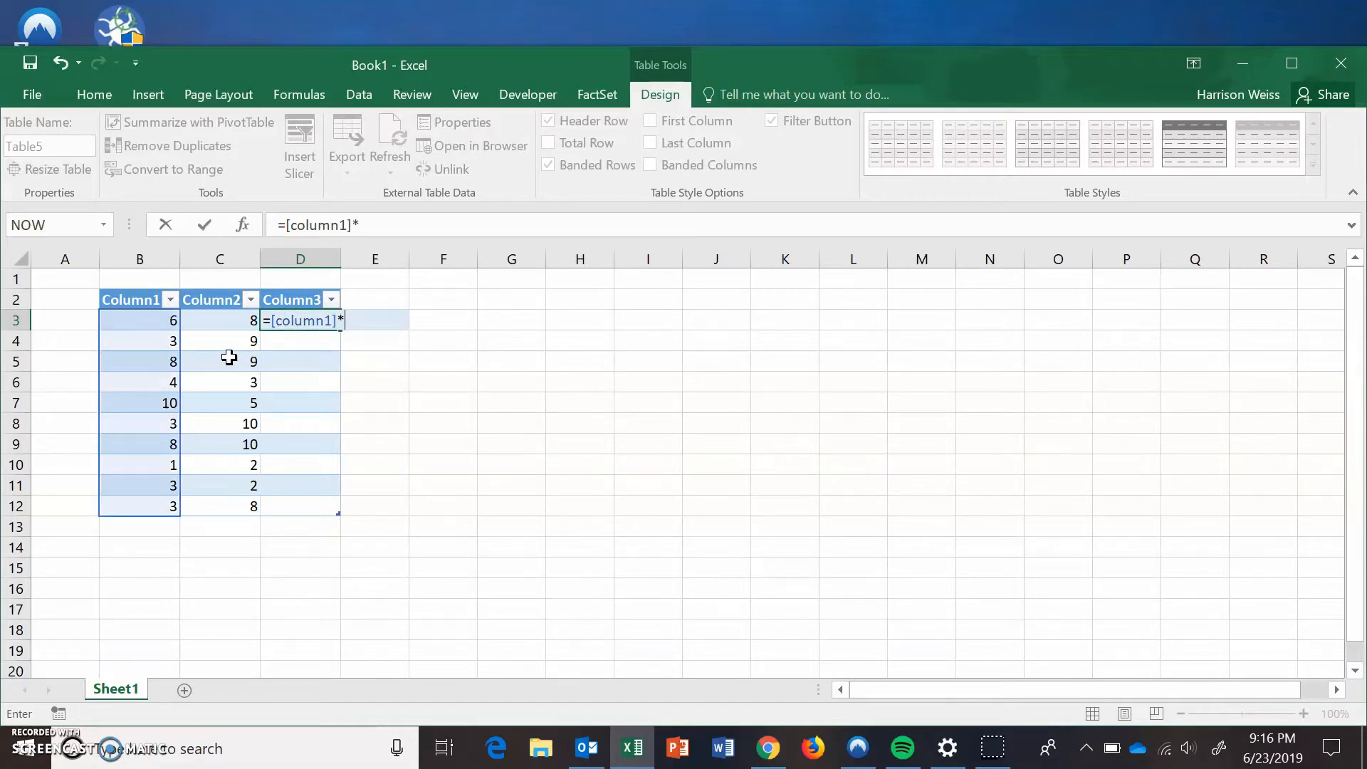
{"action": "type", "text": "[column2"}
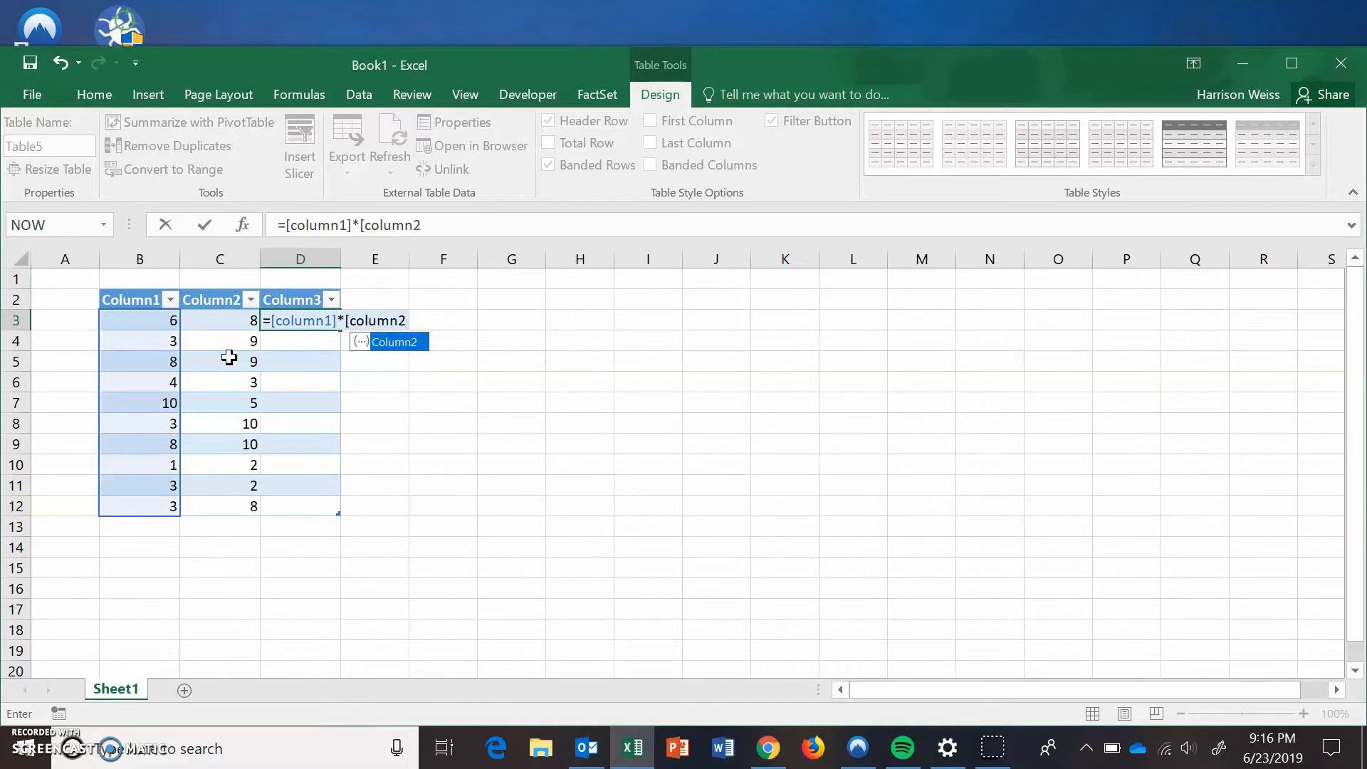
{"action": "type", "text": "]"}
{"action": "key", "text": "Return"}
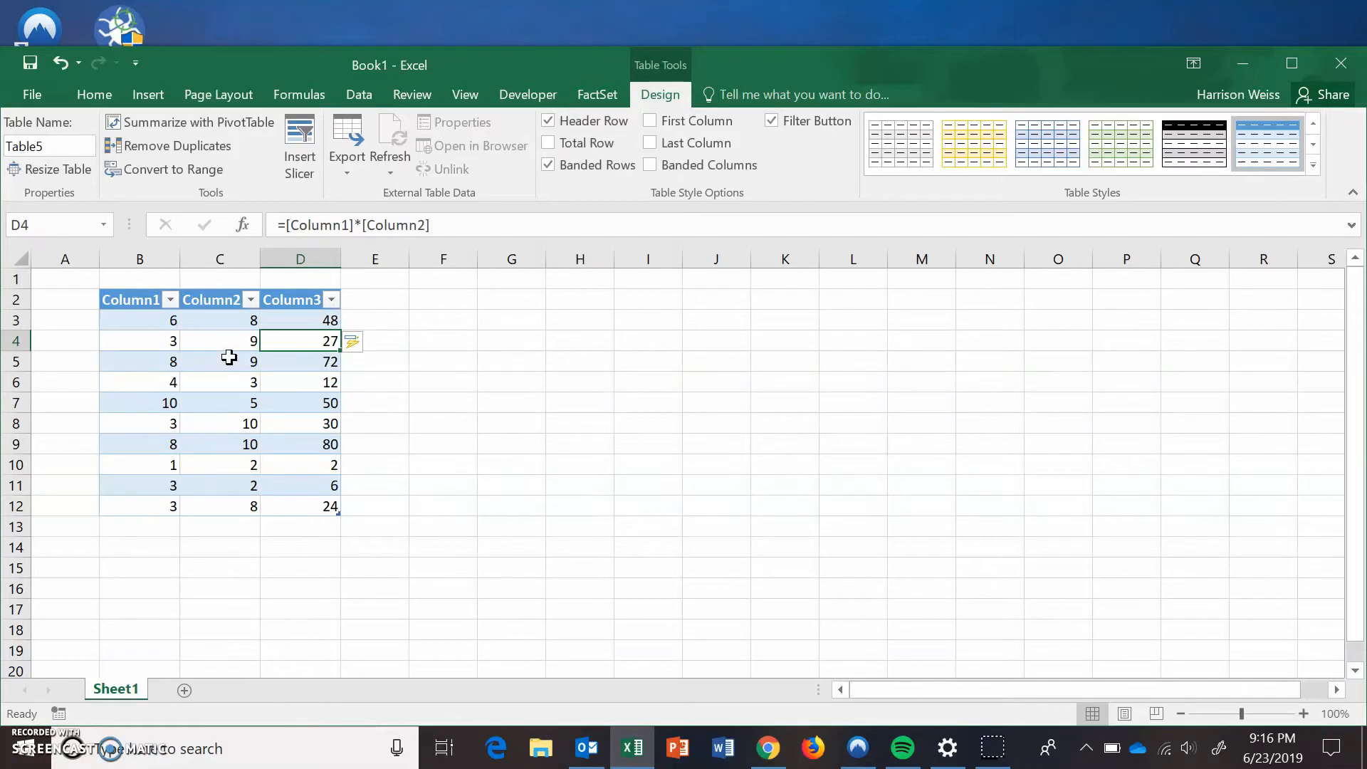
Step: Enter the value 5 in A3 and extend the table with a new Column4 header in E2
{"action": "left_click", "coordinate": [352, 319]}
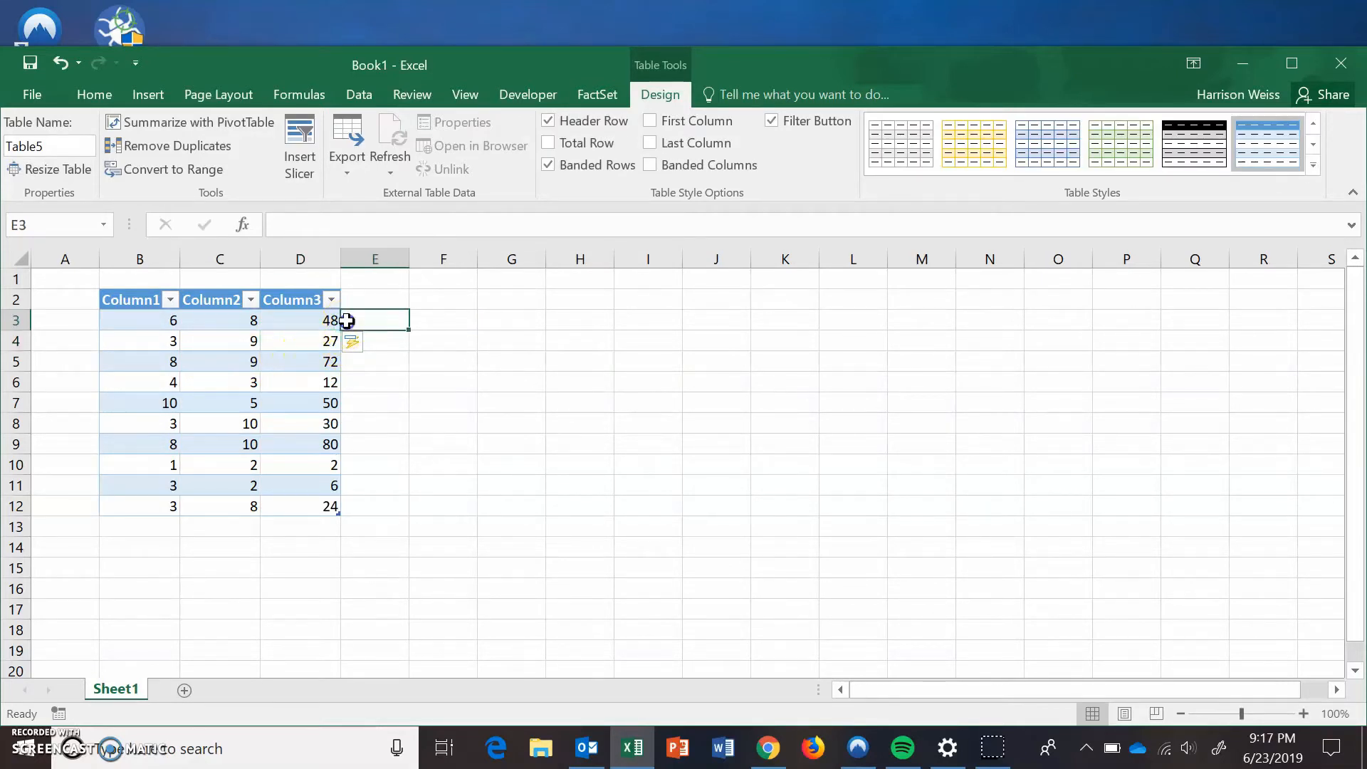
{"action": "left_click", "coordinate": [79, 322]}
{"action": "type", "text": "5"}
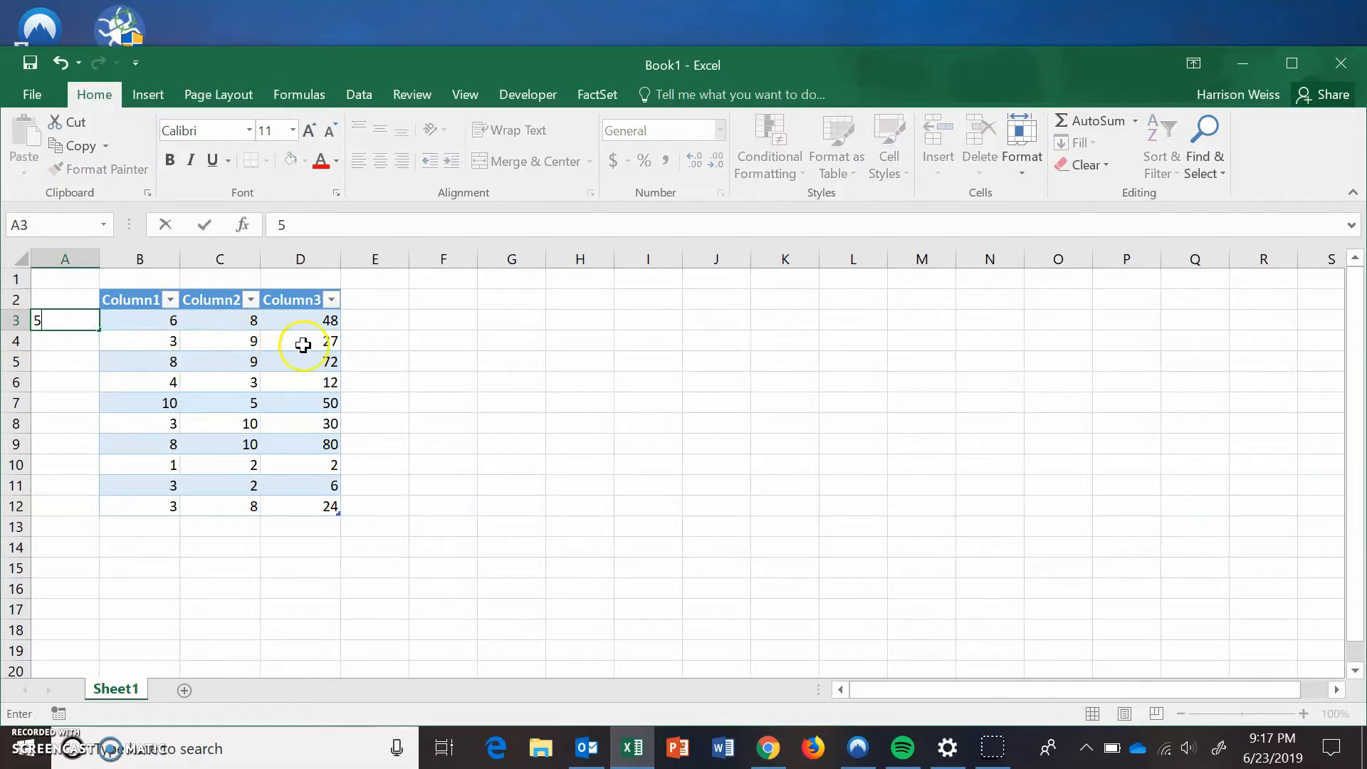
{"action": "left_click", "coordinate": [372, 318]}
{"action": "left_click", "coordinate": [370, 299]}
{"action": "type", "text": "Co"}
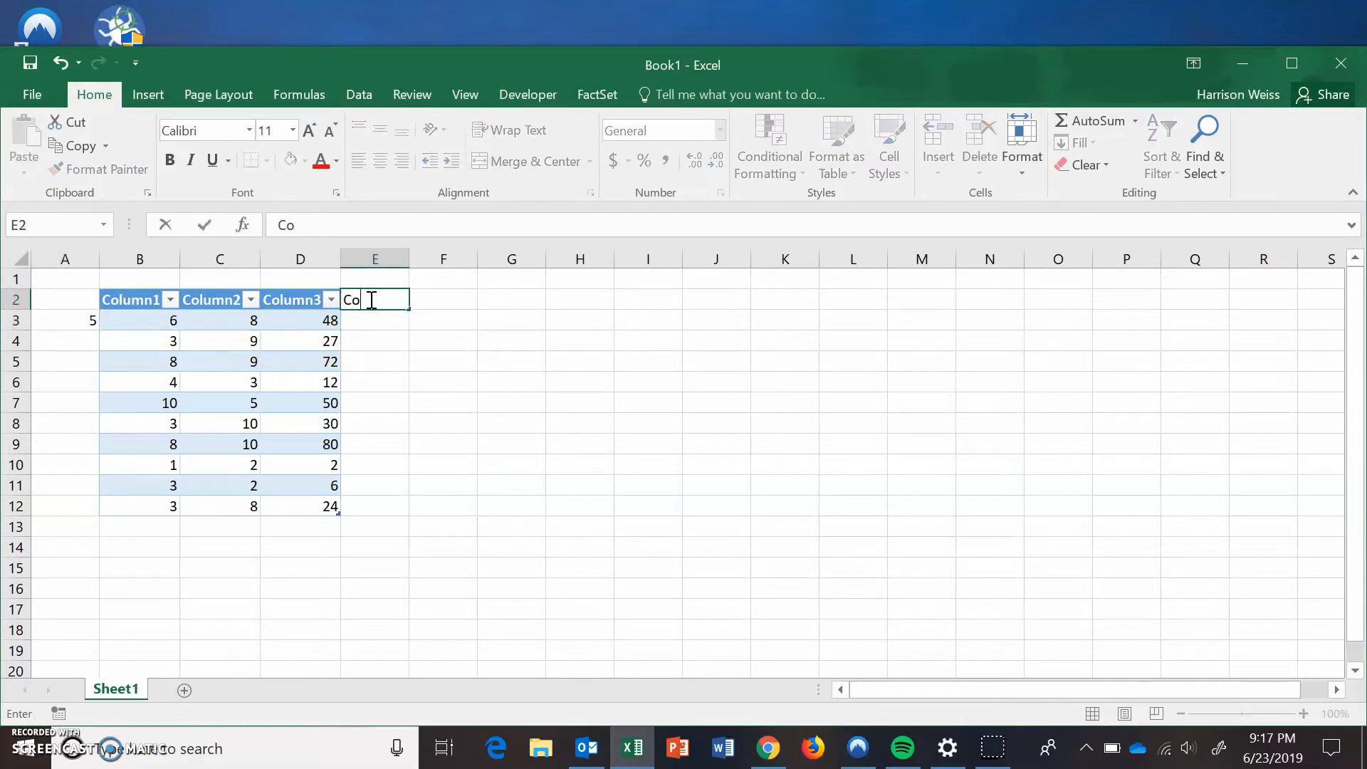
{"action": "type", "text": "lumn4"}
{"action": "key", "text": "Return"}
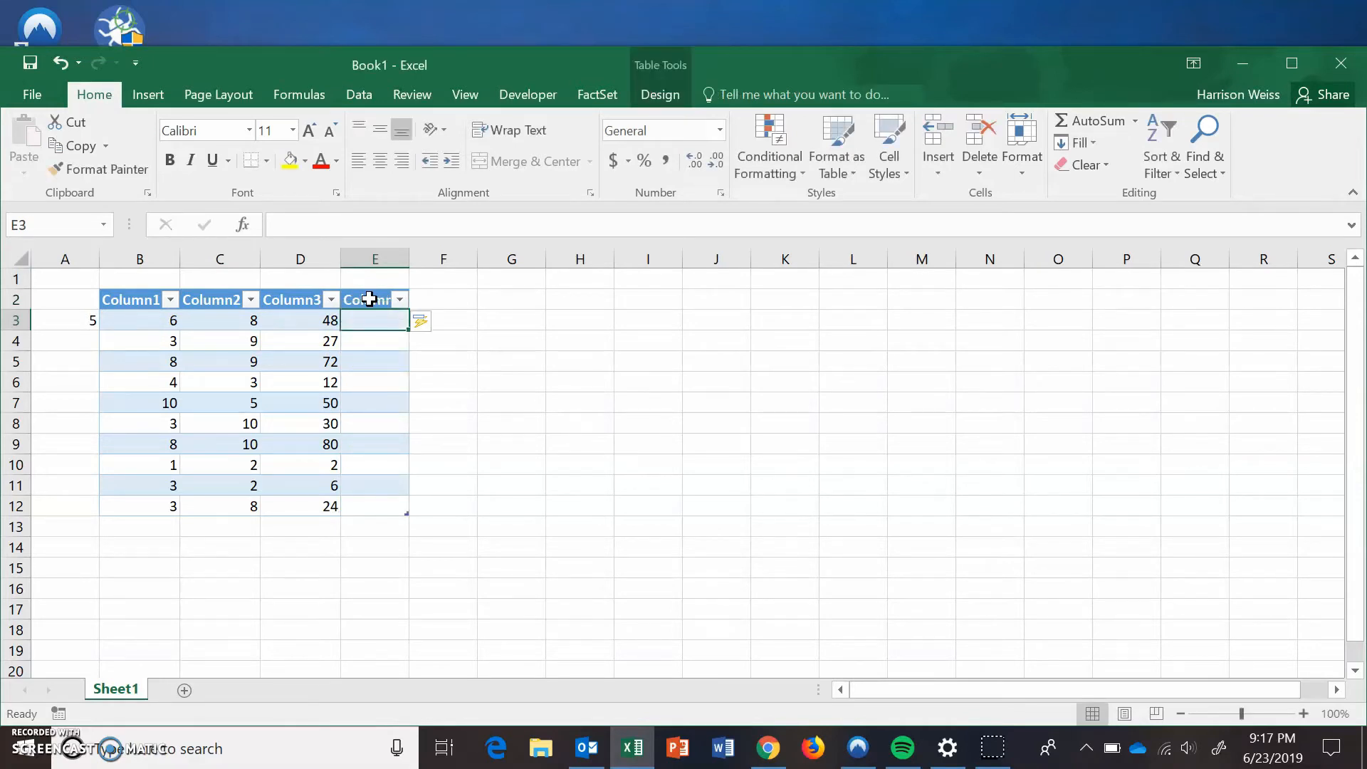
{"action": "type", "text": "="}
{"action": "left_click", "coordinate": [59, 319]}
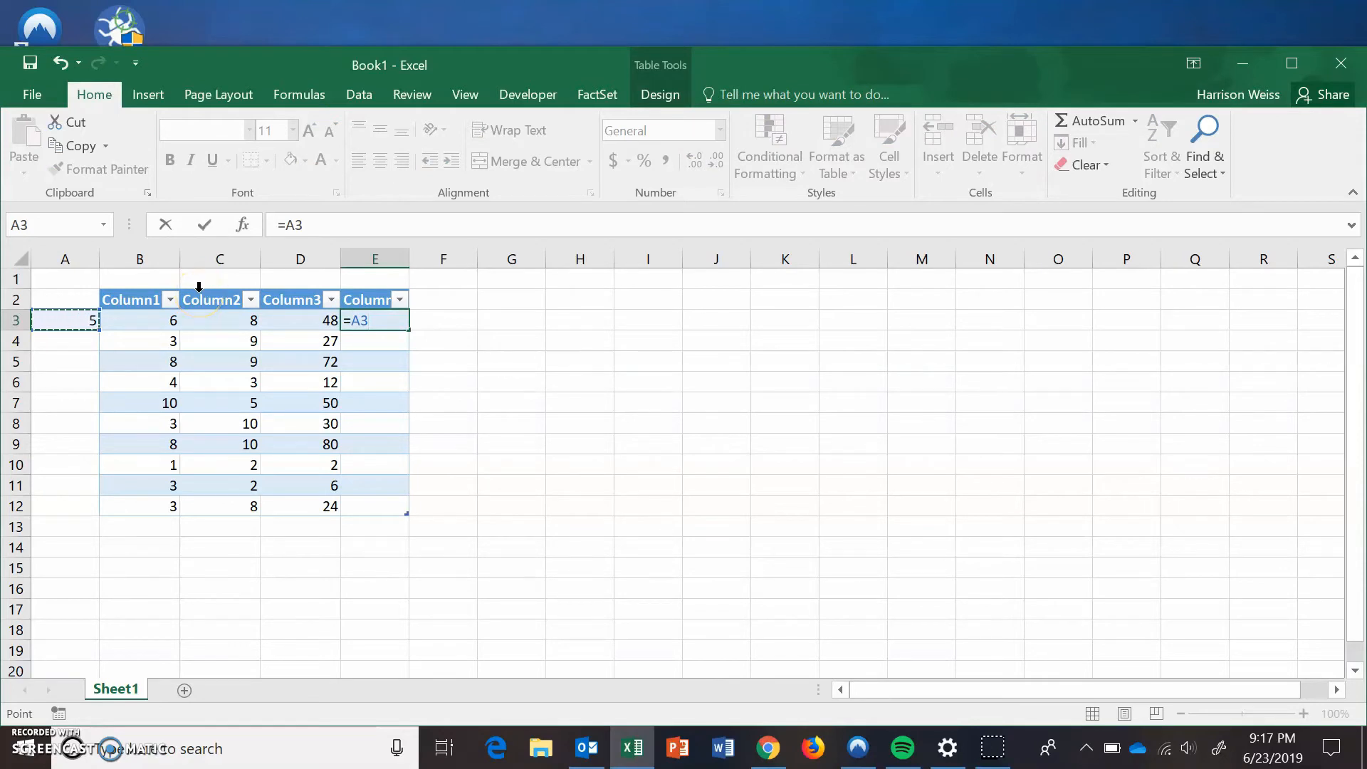
{"action": "key", "text": "F4"}
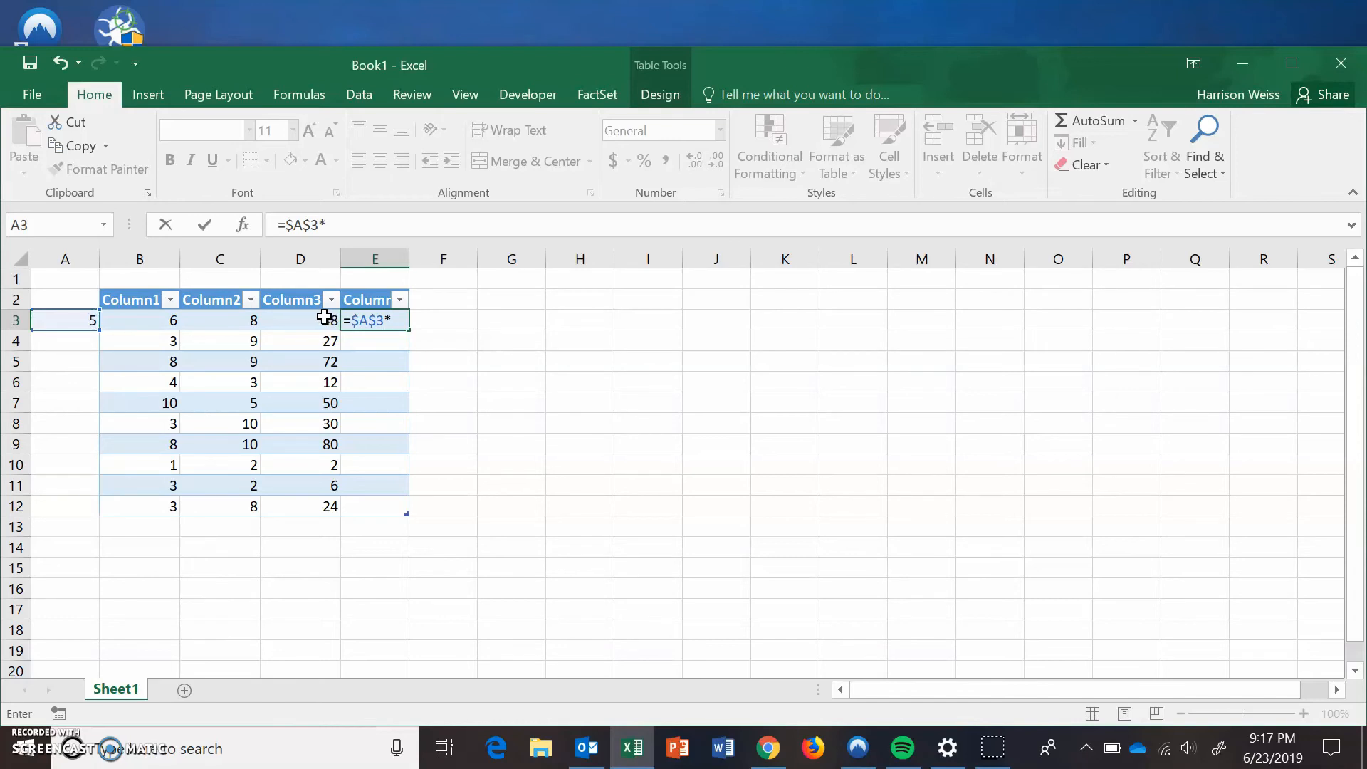
{"action": "left_click", "coordinate": [326, 318]}
{"action": "key", "text": "Return"}
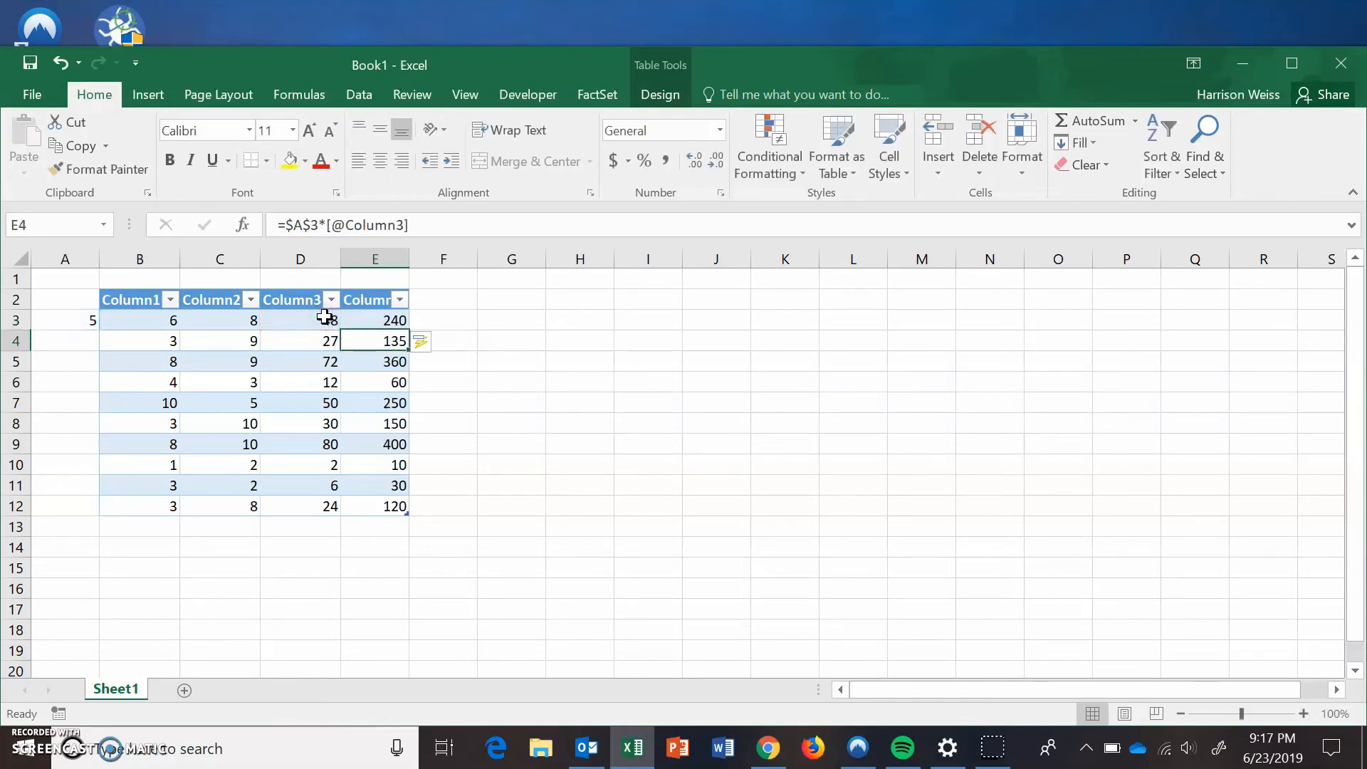
{"action": "left_click", "coordinate": [394, 319]}
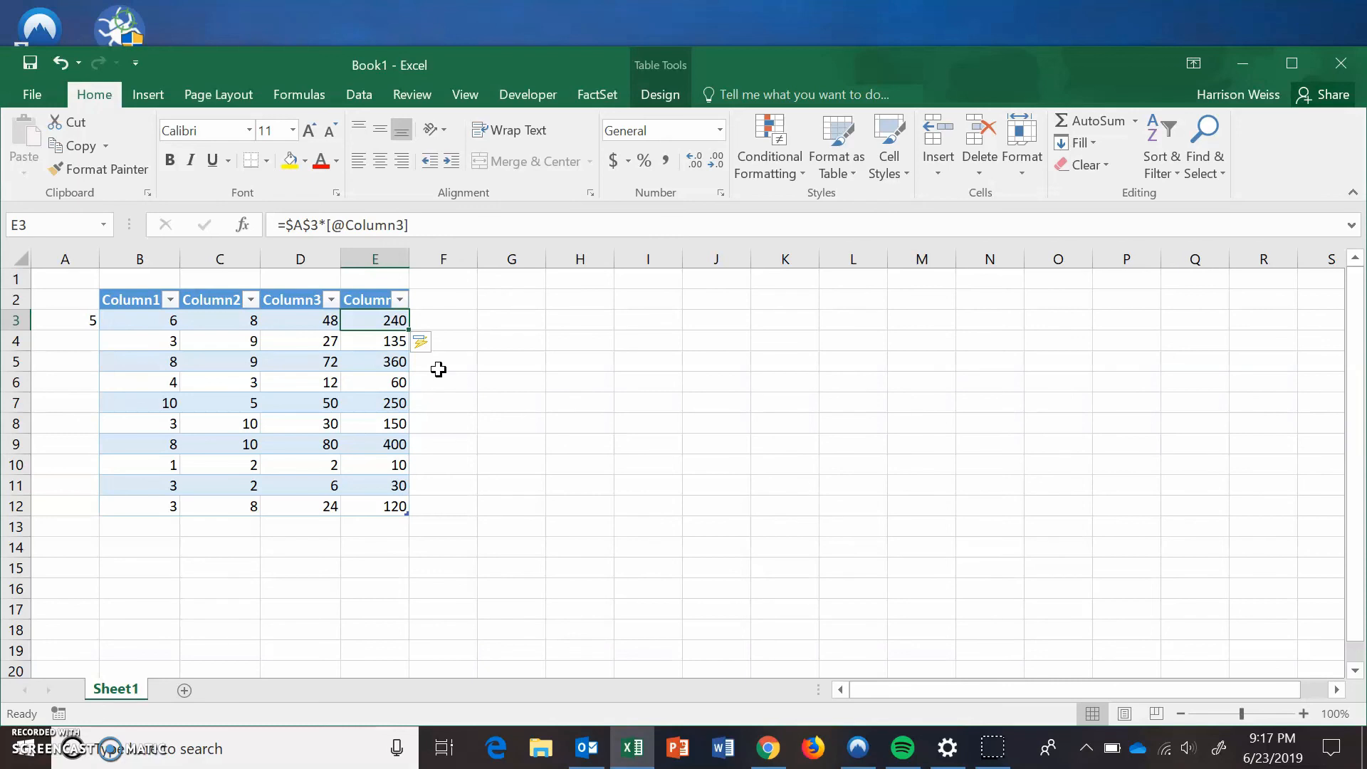
{"action": "right_click", "coordinate": [21, 739]}
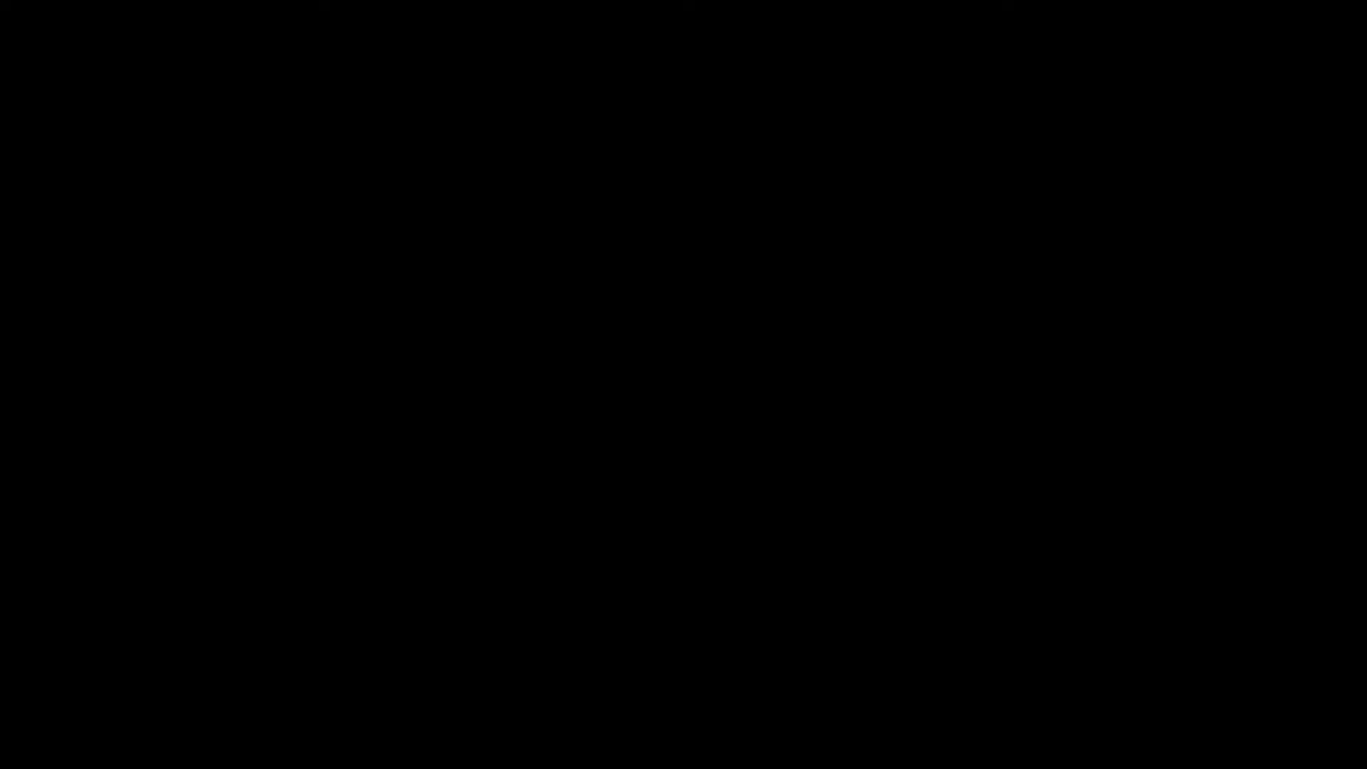